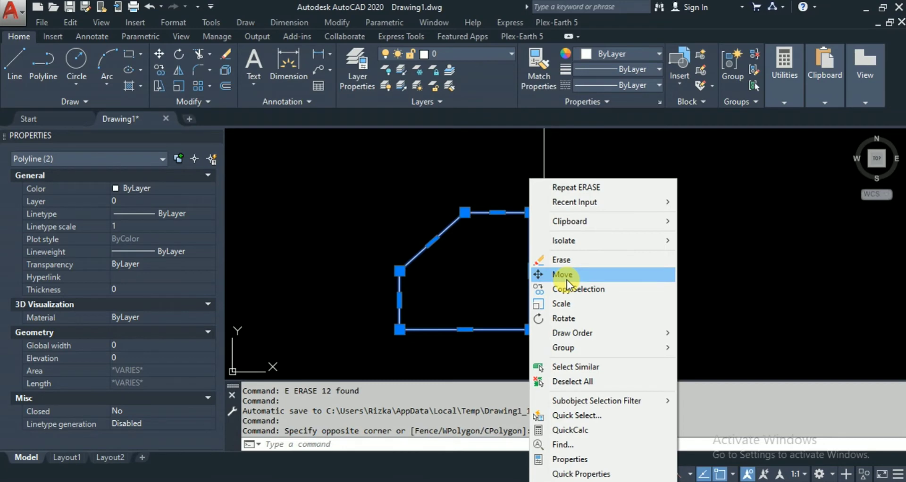
Move the selected chamfered outline horizontally away from the vertical line, using its lower-right corner as the base point.
{"action": "left_click", "coordinate": [567, 275]}
{"action": "left_click", "coordinate": [530, 329]}
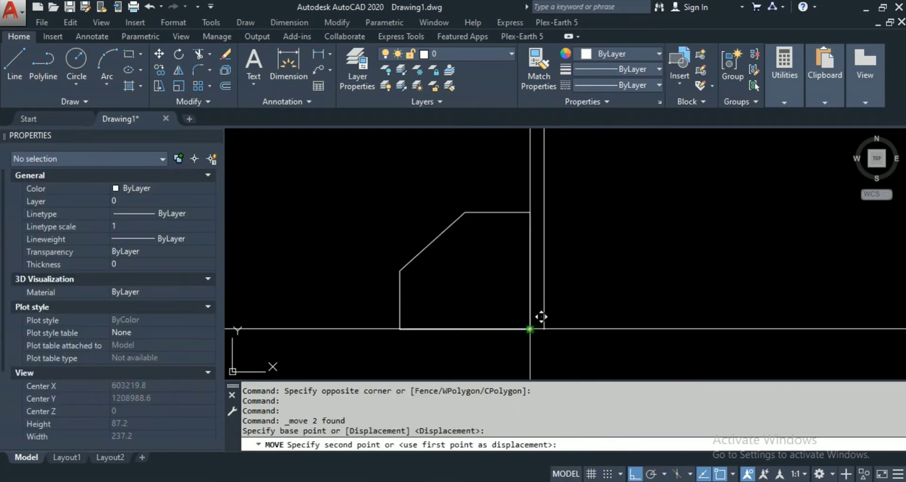
{"action": "scroll", "coordinate": [634, 319], "scroll_direction": "down", "scroll_amount": 4}
{"action": "left_click", "coordinate": [501, 326]}
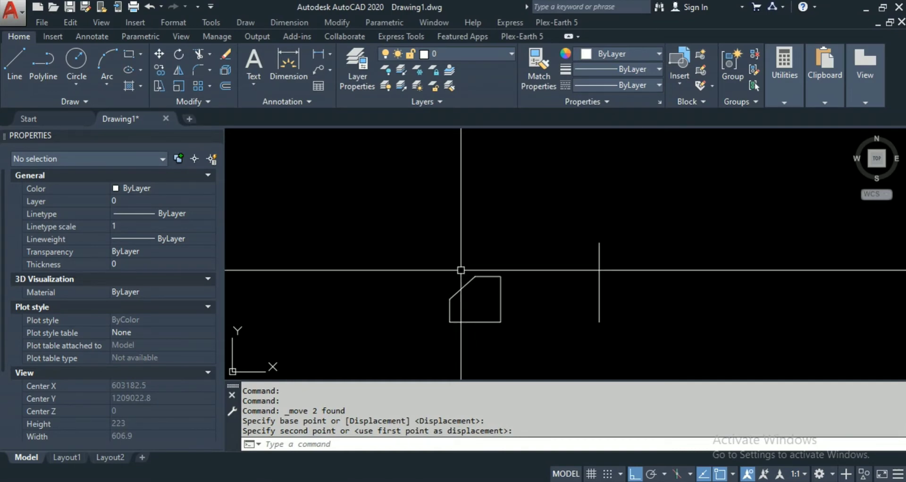
Start a new Move on the whole chamfered outline and shift it farther left horizontally from its lower-right corner.
{"action": "type", "text": "m"}
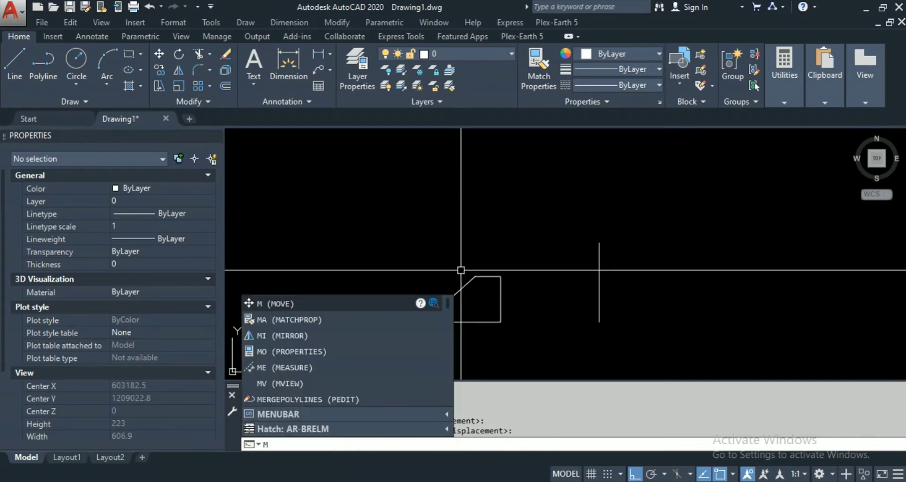
{"action": "key", "text": "Return"}
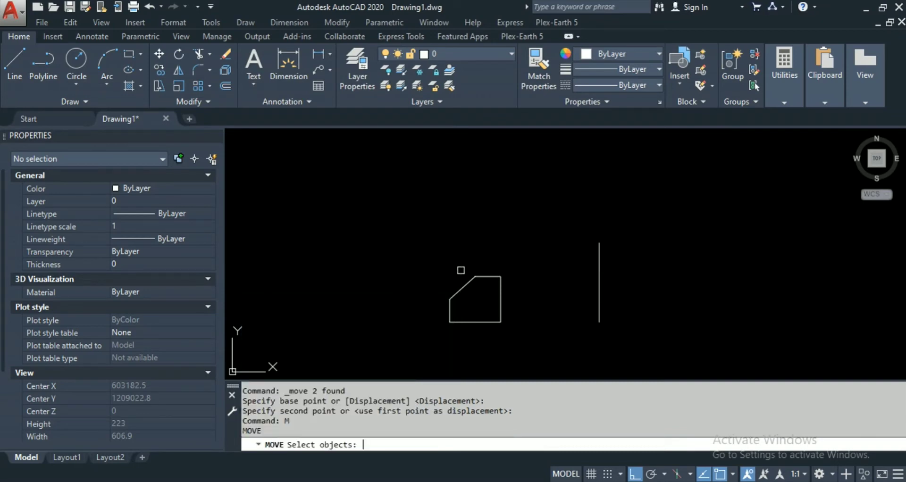
{"action": "left_click", "coordinate": [533, 334]}
{"action": "left_click", "coordinate": [438, 261]}
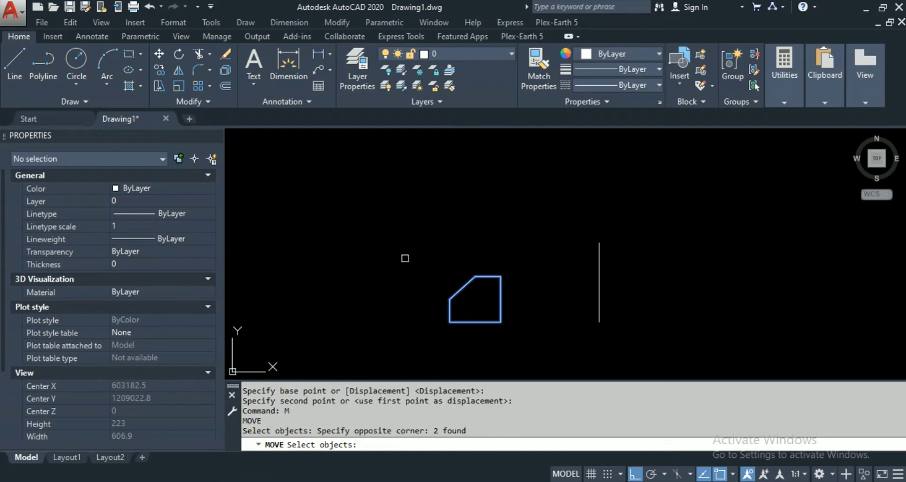
{"action": "key", "text": "Return"}
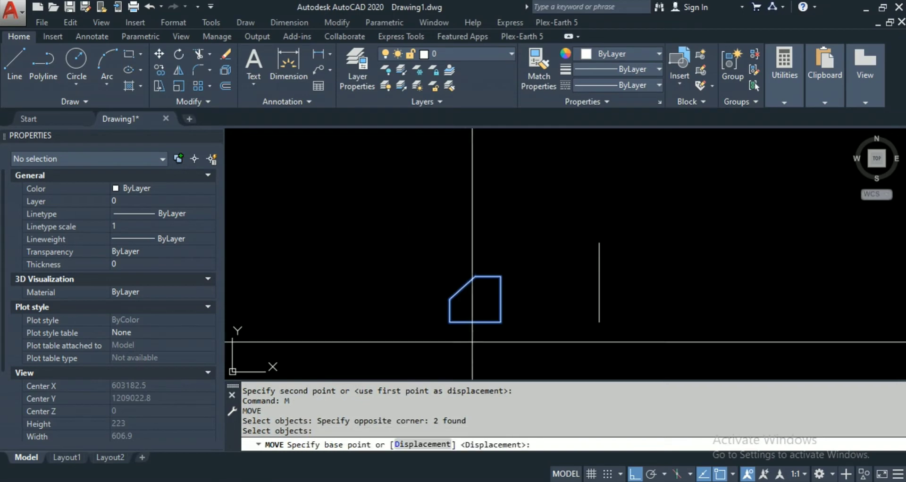
{"action": "left_click", "coordinate": [501, 323]}
{"action": "left_click", "coordinate": [370, 330]}
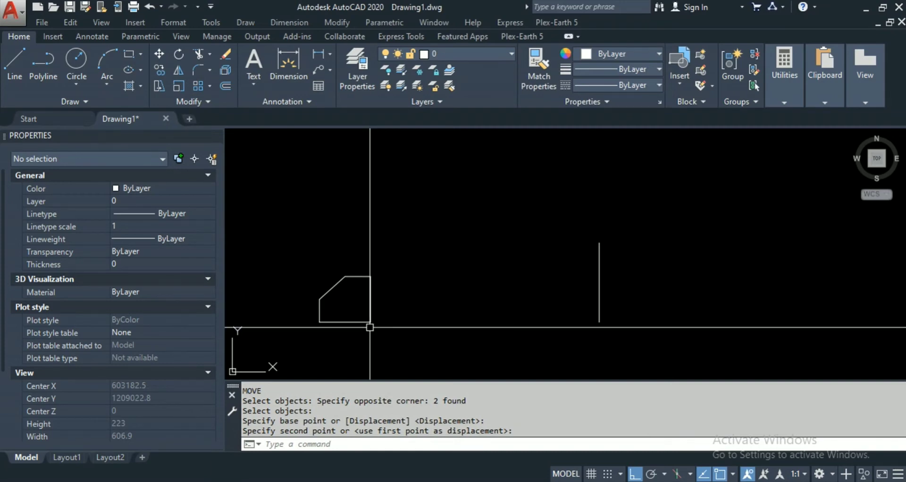
Move the chamfered outline 100 units straight up, using its lower-right corner as the base point.
{"action": "middle_click_drag", "start_coordinate": [370, 327], "coordinate": [447, 269]}
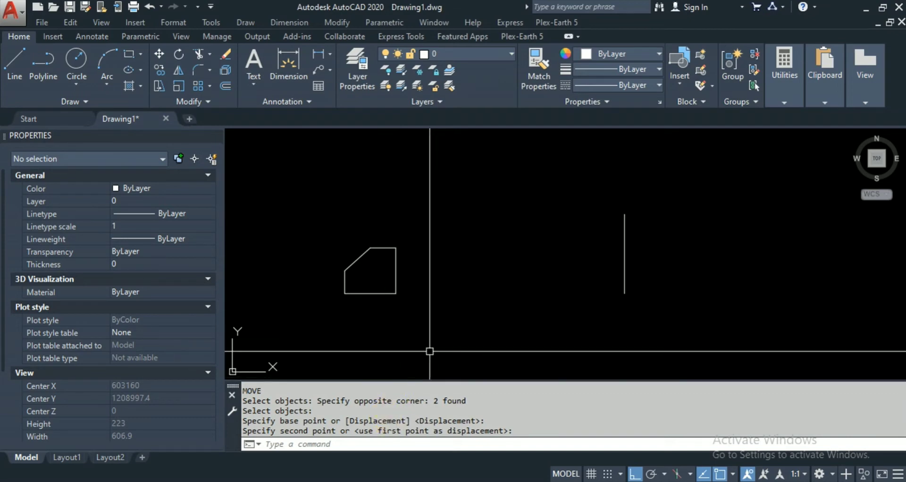
{"action": "middle_click_drag", "start_coordinate": [412, 327], "coordinate": [525, 332]}
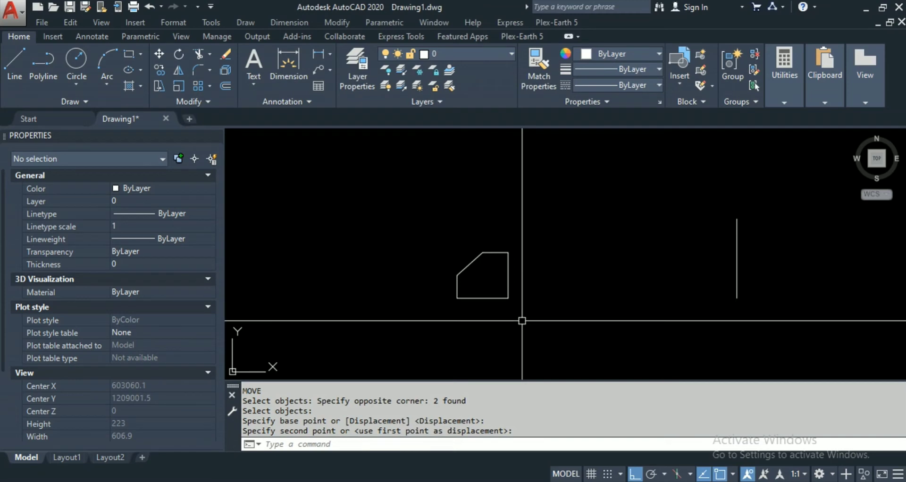
{"action": "key", "text": "Return"}
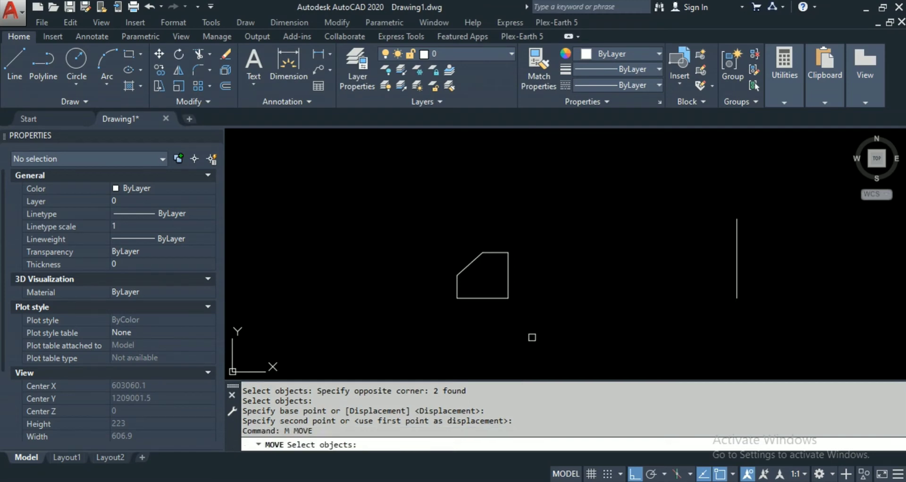
{"action": "left_click", "coordinate": [550, 340]}
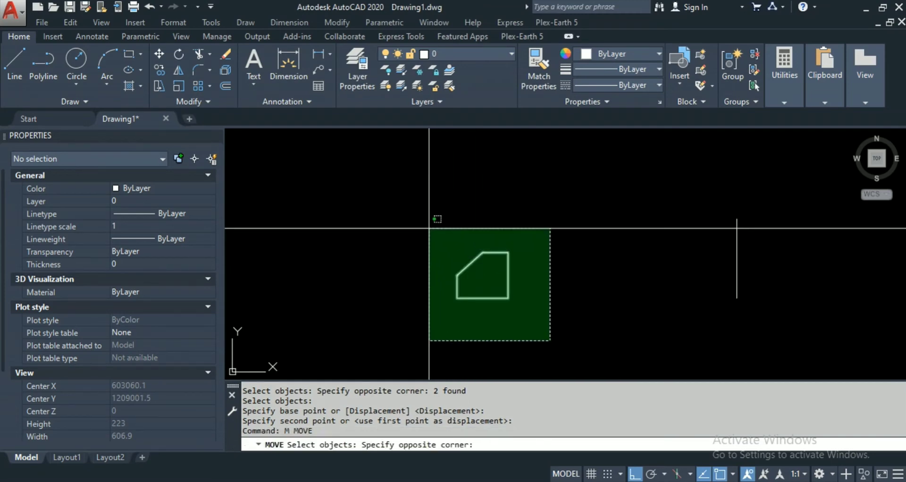
{"action": "left_click", "coordinate": [428, 228]}
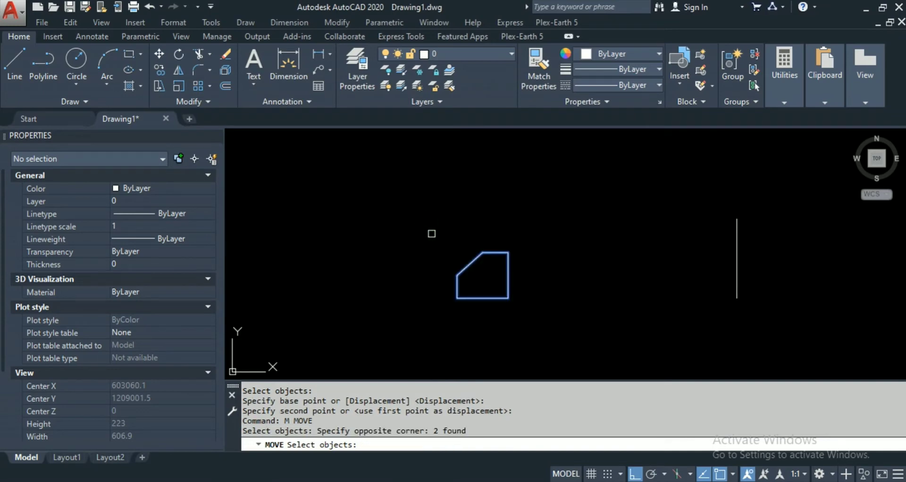
{"action": "key", "text": "Return"}
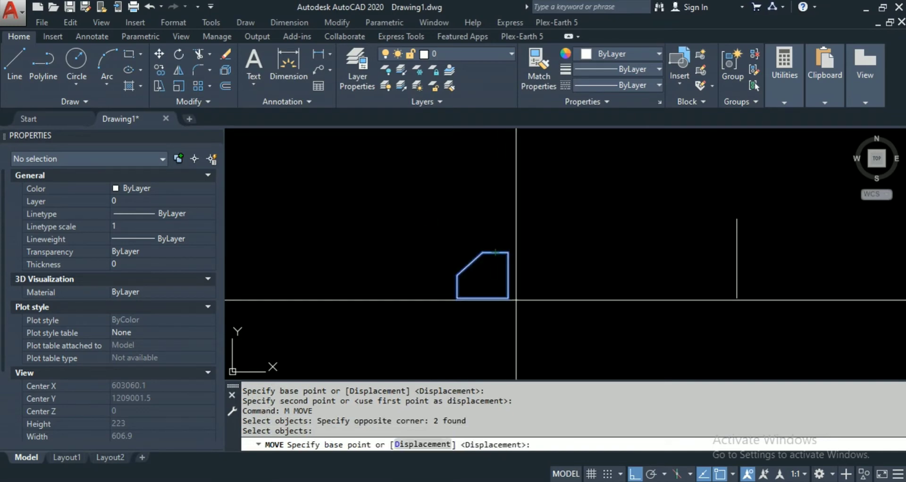
{"action": "left_click", "coordinate": [508, 297]}
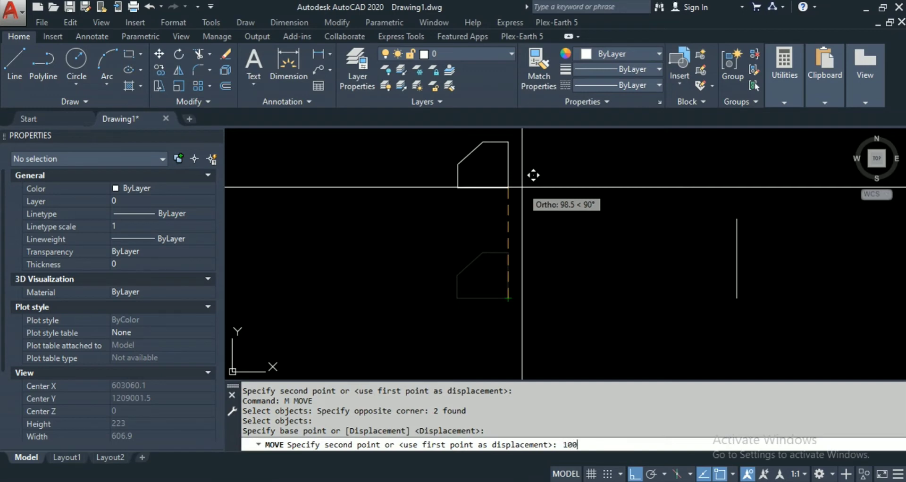
{"action": "type", "text": "100"}
{"action": "key", "text": "Return"}
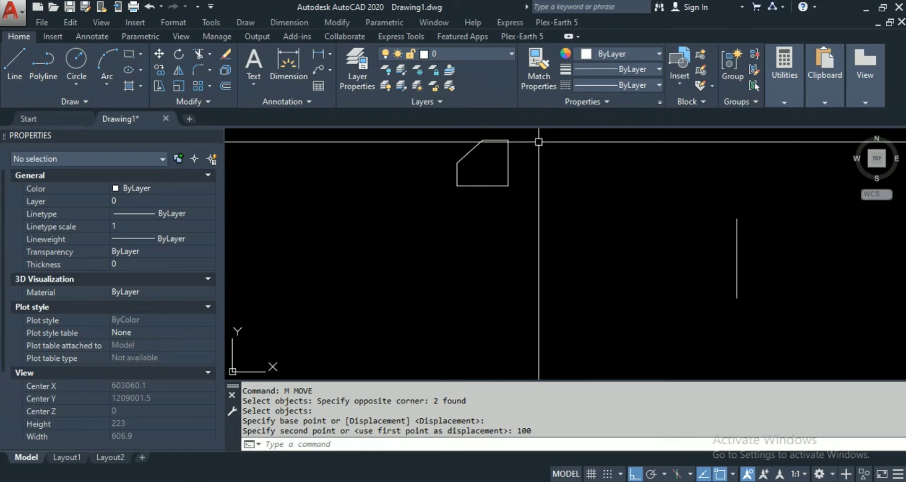
Copy the chamfered outline from its lower-right corner four times to the right, forming a horizontal row.
{"action": "middle_click_drag", "start_coordinate": [535, 248], "coordinate": [521, 364]}
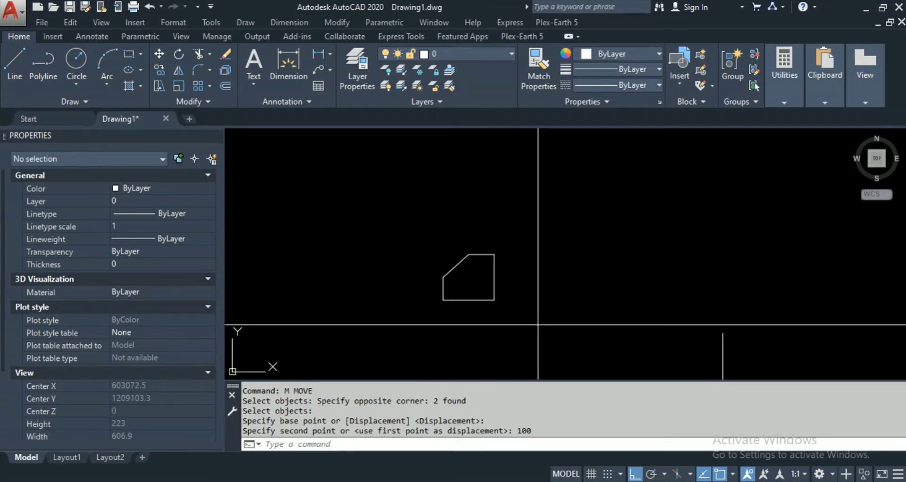
{"action": "left_click", "coordinate": [538, 325]}
{"action": "left_click", "coordinate": [468, 269]}
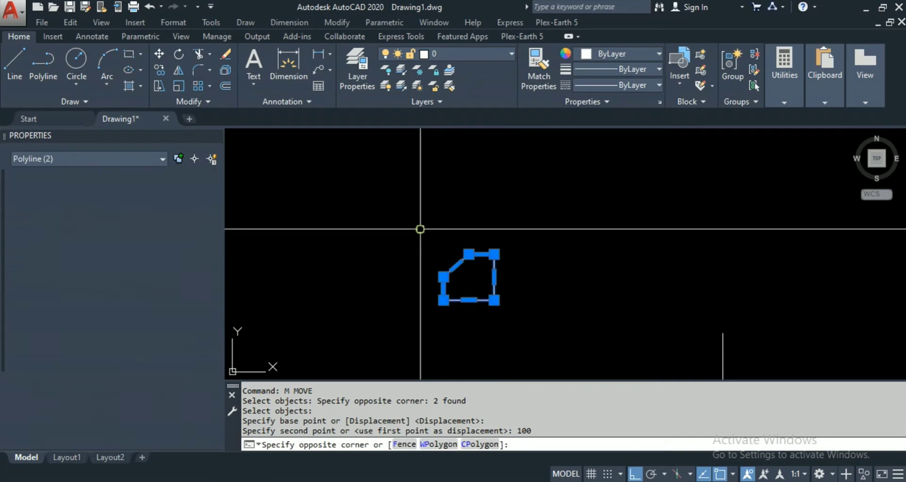
{"action": "right_click", "coordinate": [475, 253]}
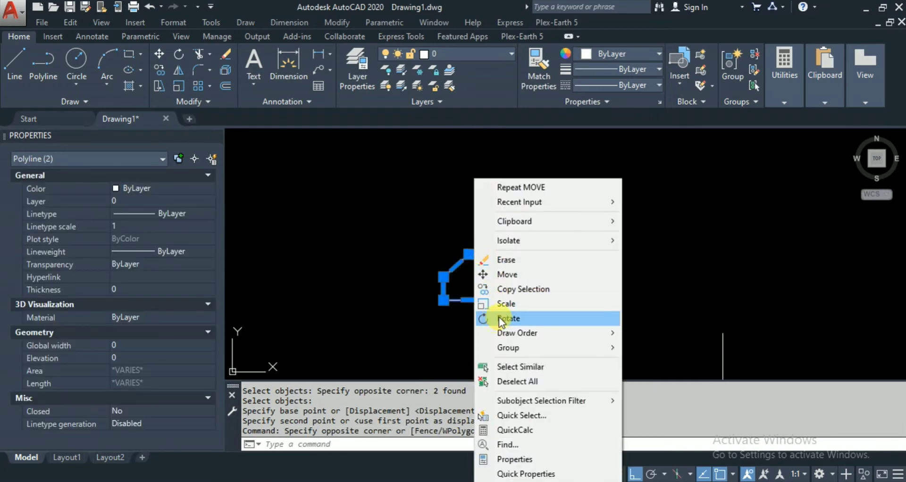
{"action": "left_click", "coordinate": [516, 290]}
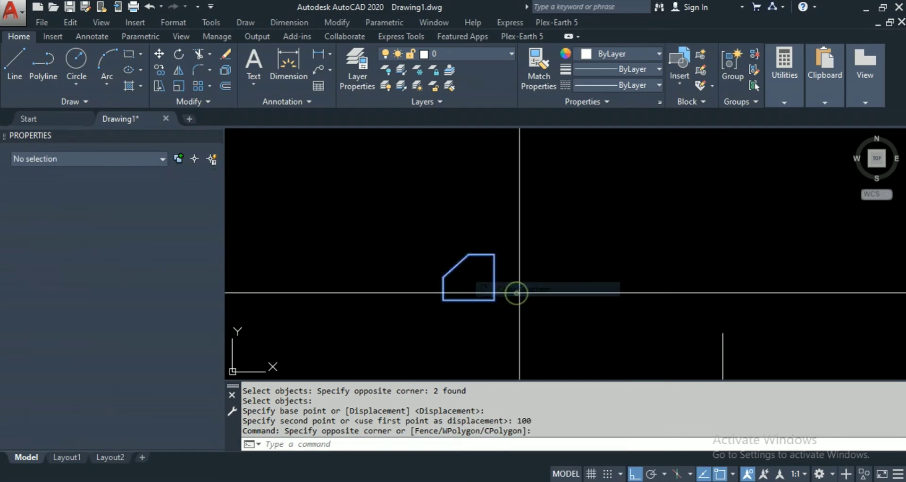
{"action": "left_click", "coordinate": [495, 300]}
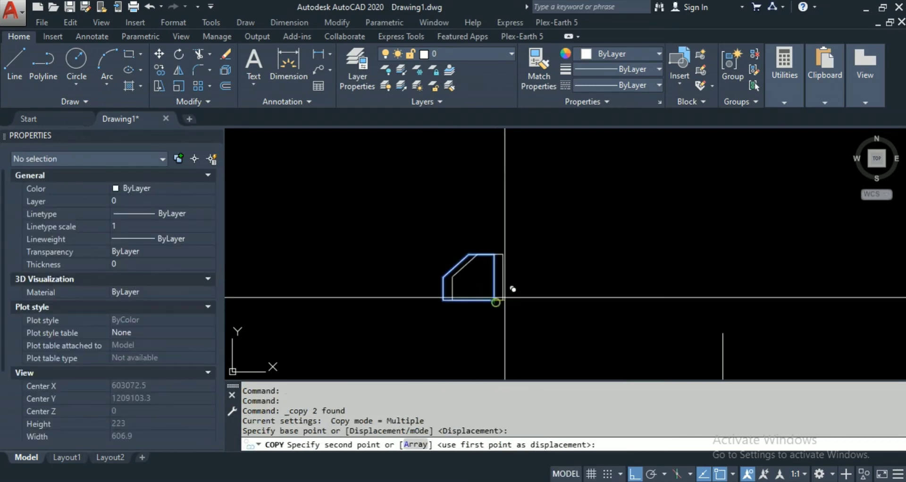
{"action": "left_click", "coordinate": [558, 301]}
{"action": "left_click", "coordinate": [632, 301]}
{"action": "left_click", "coordinate": [716, 300]}
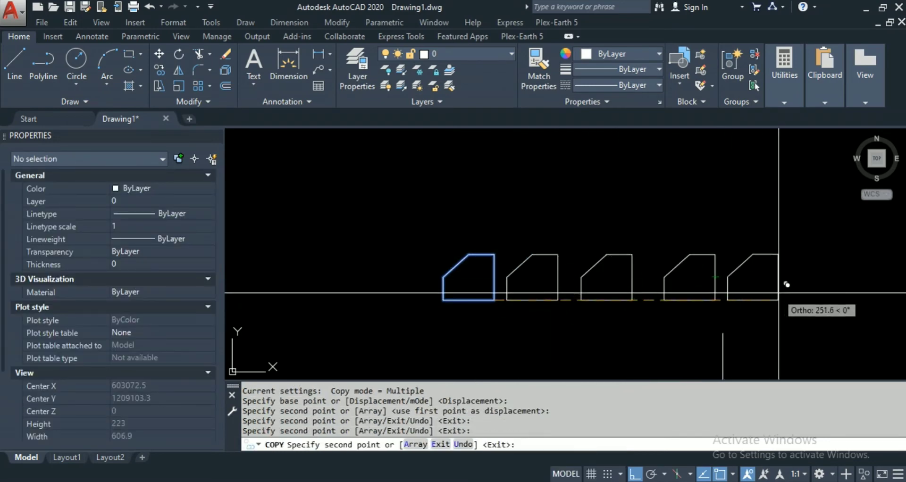
{"action": "left_click", "coordinate": [786, 301]}
{"action": "key", "text": "Escape"}
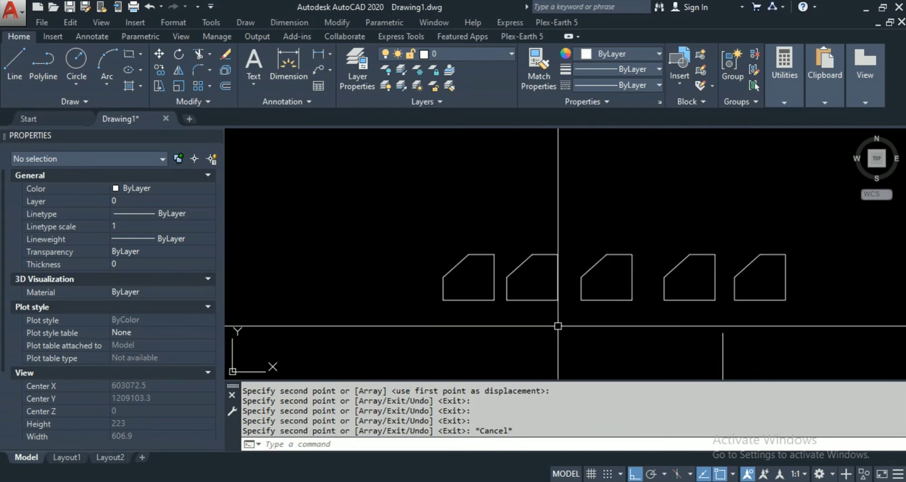
{"action": "key", "text": "Escape"}
{"action": "key", "text": "Escape"}
{"action": "key", "text": "Escape"}
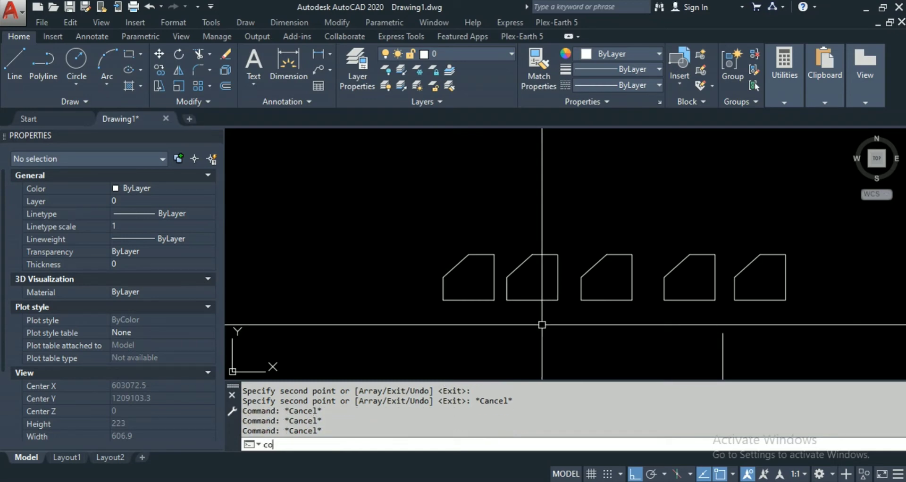
Copy the leftmost outline of the row from its lower-right corner three times straight up, forming a vertical column.
{"action": "key", "text": "Return"}
{"action": "scroll", "coordinate": [494, 325], "scroll_direction": "up", "scroll_amount": 1}
{"action": "left_click", "coordinate": [497, 321]}
{"action": "scroll", "coordinate": [497, 321], "scroll_direction": "up", "scroll_amount": 1}
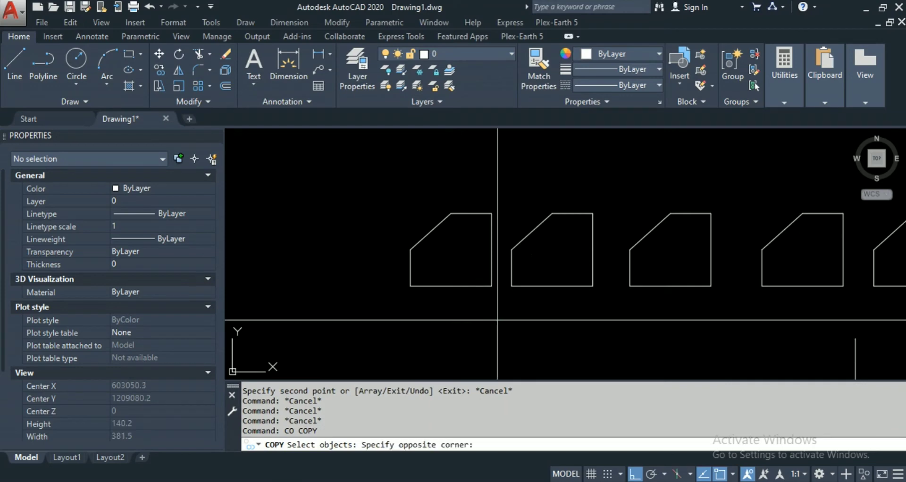
{"action": "left_click", "coordinate": [337, 203]}
{"action": "middle_click_drag", "start_coordinate": [467, 239], "coordinate": [449, 321]}
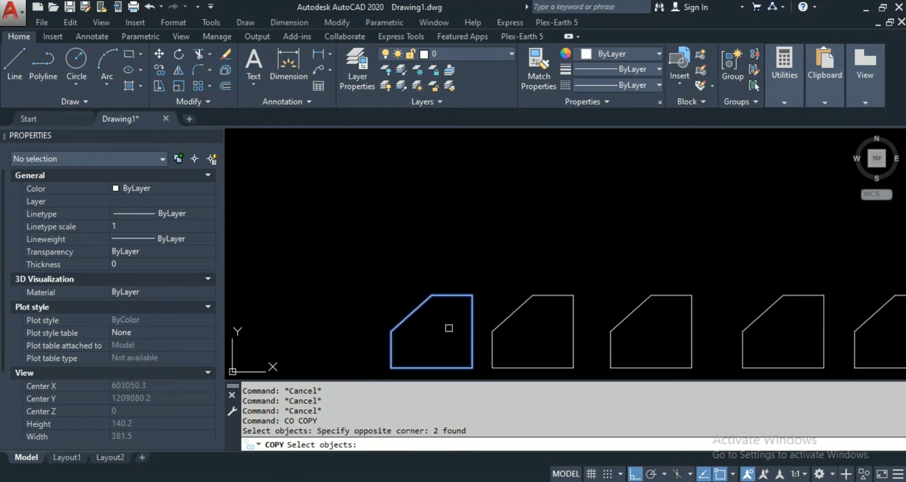
{"action": "key", "text": "Return"}
{"action": "left_click", "coordinate": [472, 368]}
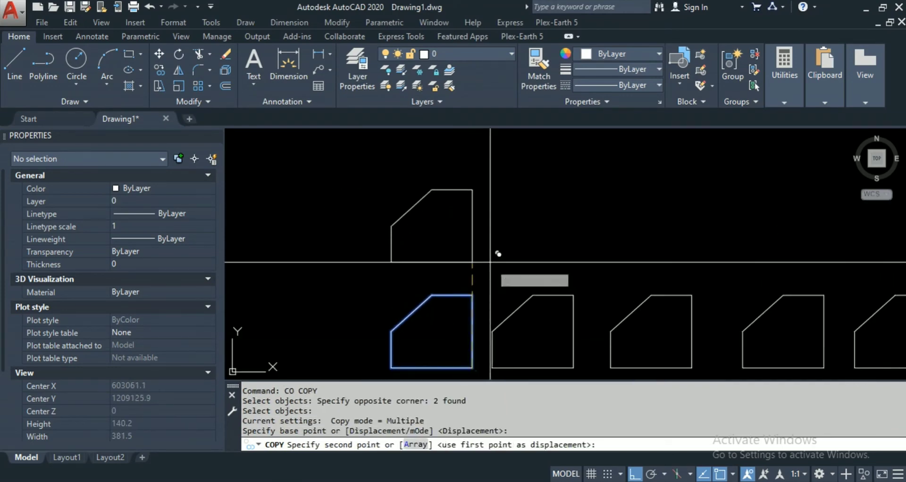
{"action": "middle_click_drag", "start_coordinate": [491, 186], "coordinate": [465, 287]}
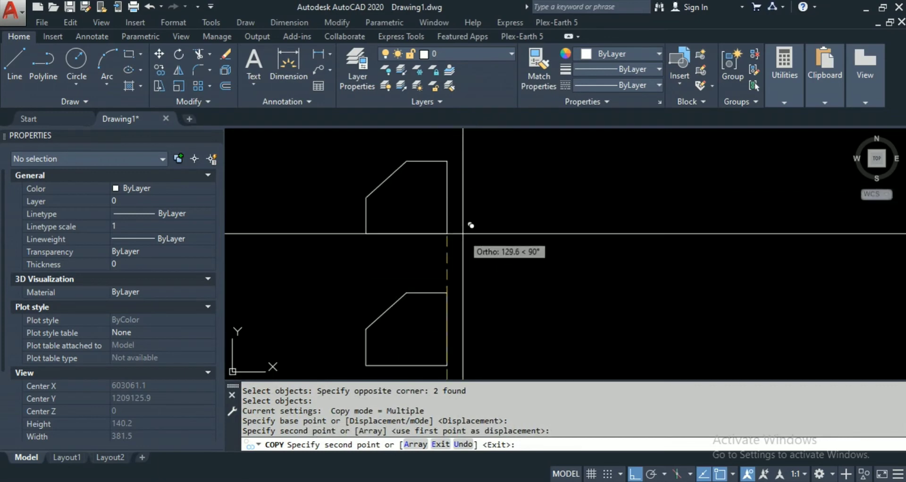
{"action": "left_click", "coordinate": [461, 237]}
{"action": "middle_click_drag", "start_coordinate": [467, 209], "coordinate": [450, 320]}
{"action": "left_click", "coordinate": [461, 237]}
{"action": "key", "text": "Escape"}
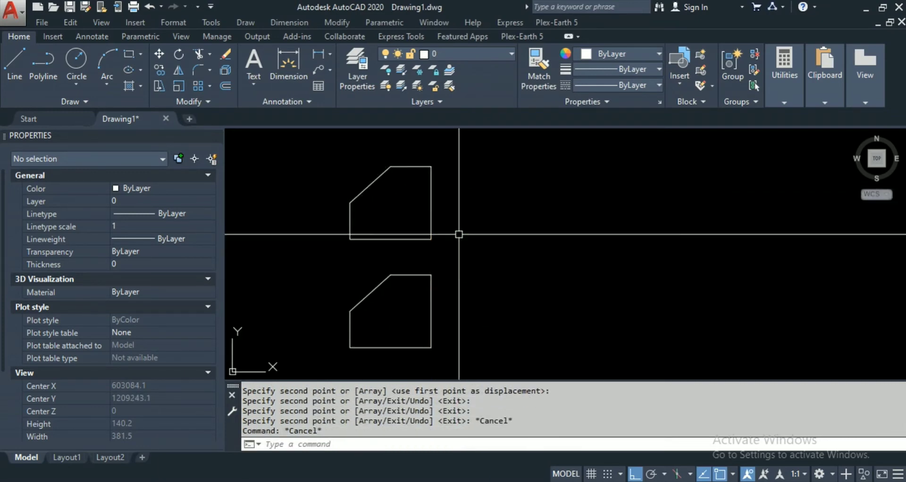
Copy the column of four outlines 200 units to the left, using the bottom outline's lower-right corner as the base point.
{"action": "scroll", "coordinate": [461, 139], "scroll_direction": "down", "scroll_amount": 3}
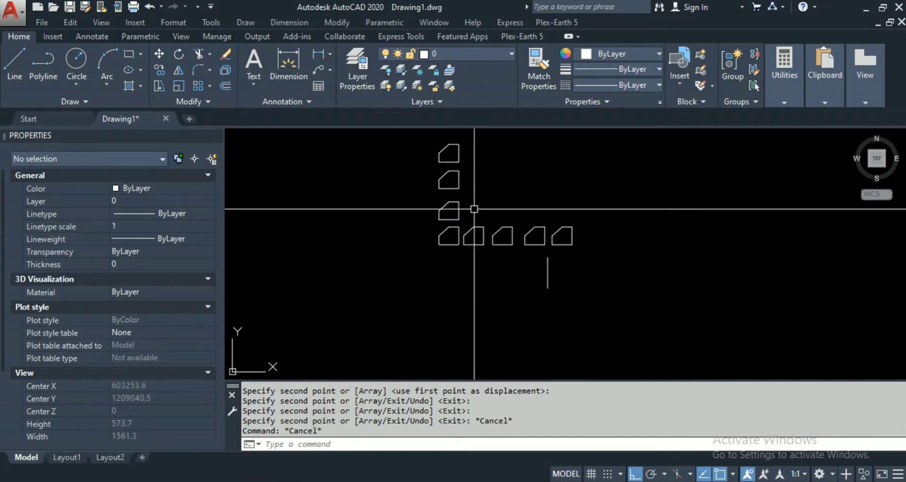
{"action": "middle_click_drag", "start_coordinate": [477, 219], "coordinate": [487, 252]}
{"action": "mouse_move", "coordinate": [448, 219]}
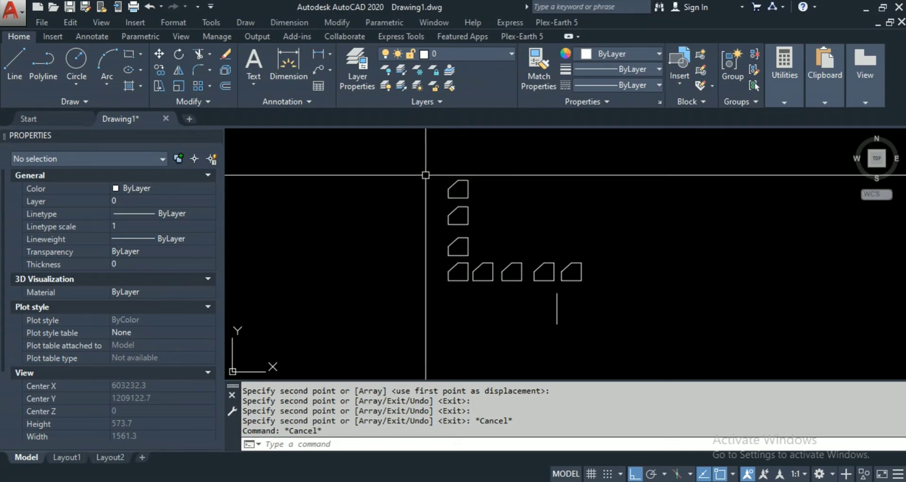
{"action": "left_click", "coordinate": [422, 153]}
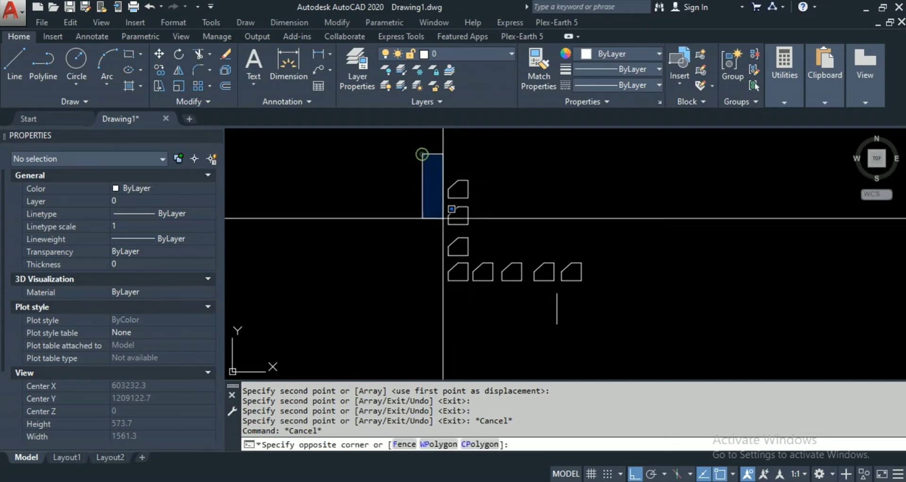
{"action": "left_click", "coordinate": [470, 314]}
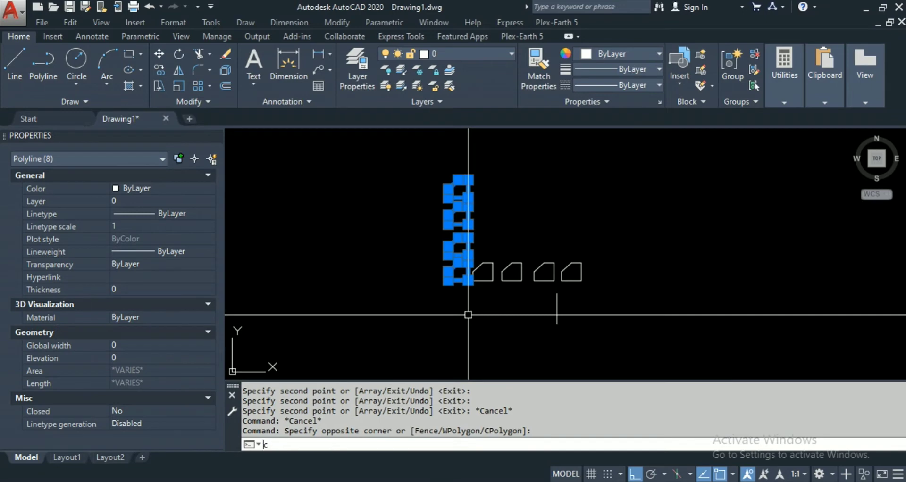
{"action": "key", "text": "Return"}
{"action": "scroll", "coordinate": [470, 290], "scroll_direction": "up", "scroll_amount": 4}
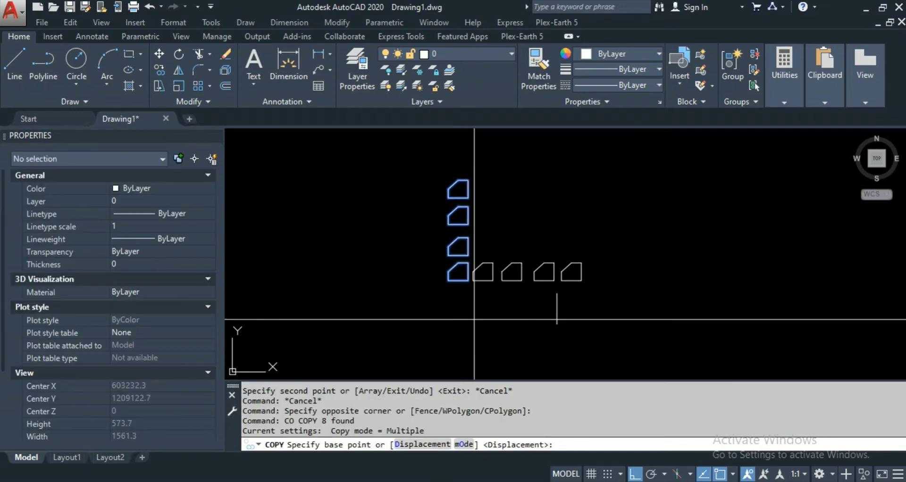
{"action": "left_click", "coordinate": [463, 271]}
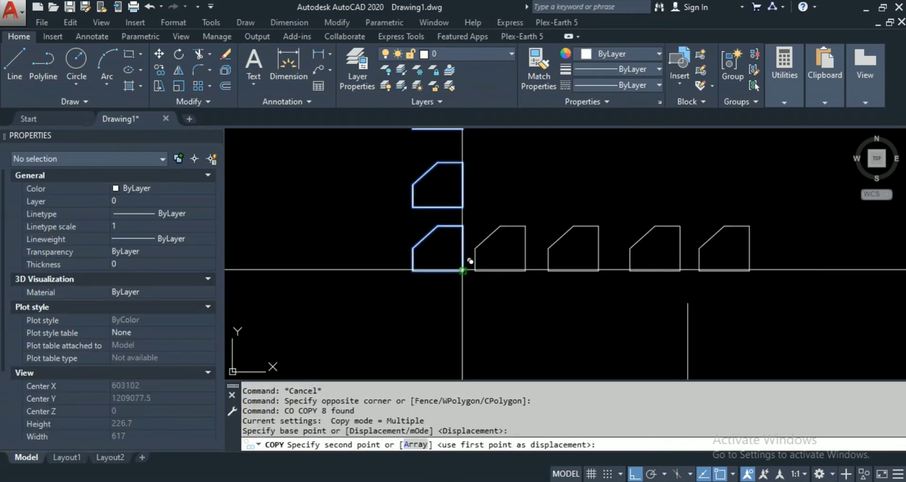
{"action": "scroll", "coordinate": [465, 264], "scroll_direction": "down", "scroll_amount": 4}
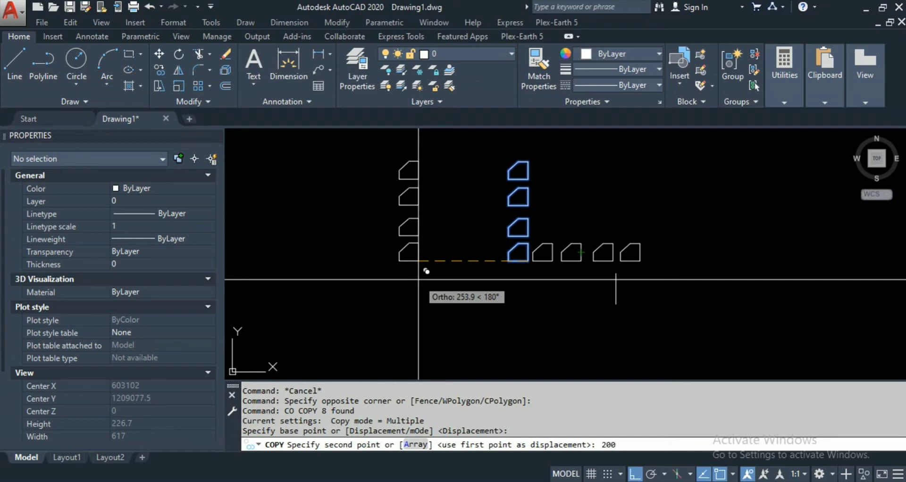
{"action": "key", "text": "Return"}
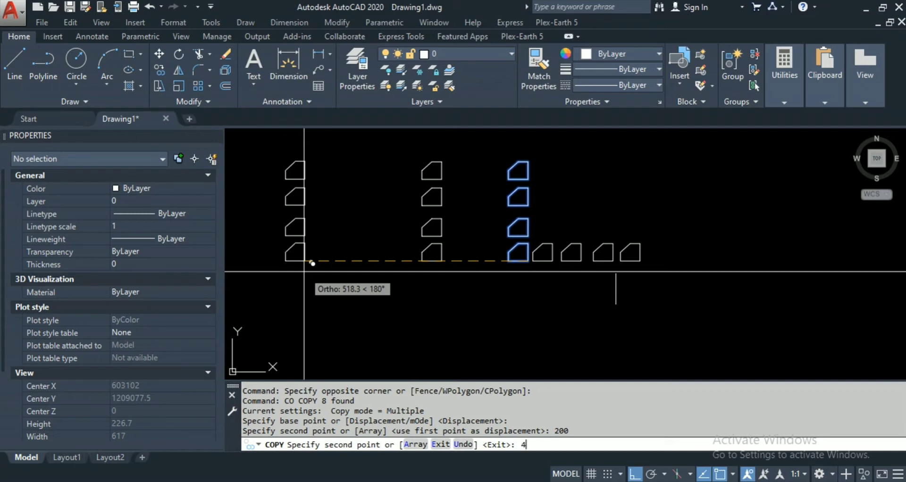
Place two more copies of the column at 400 and 600 units to the left and end the Copy.
{"action": "key", "text": "Return"}
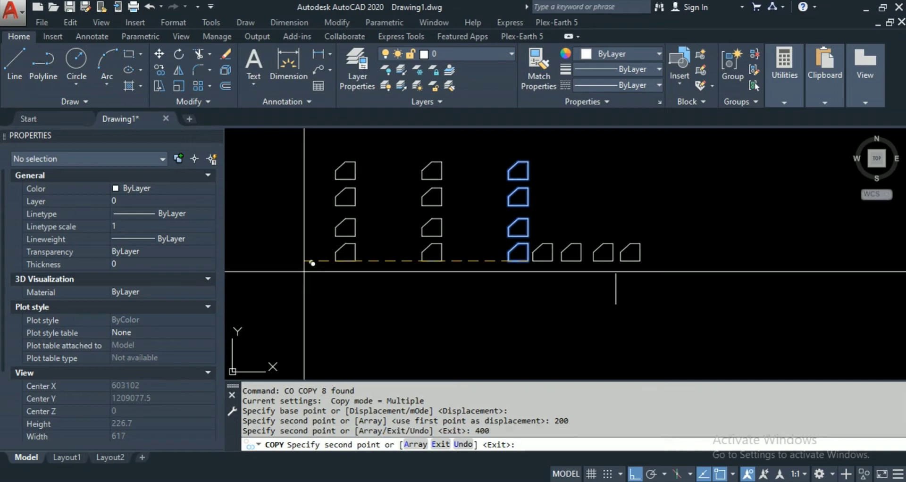
{"action": "type", "text": "600"}
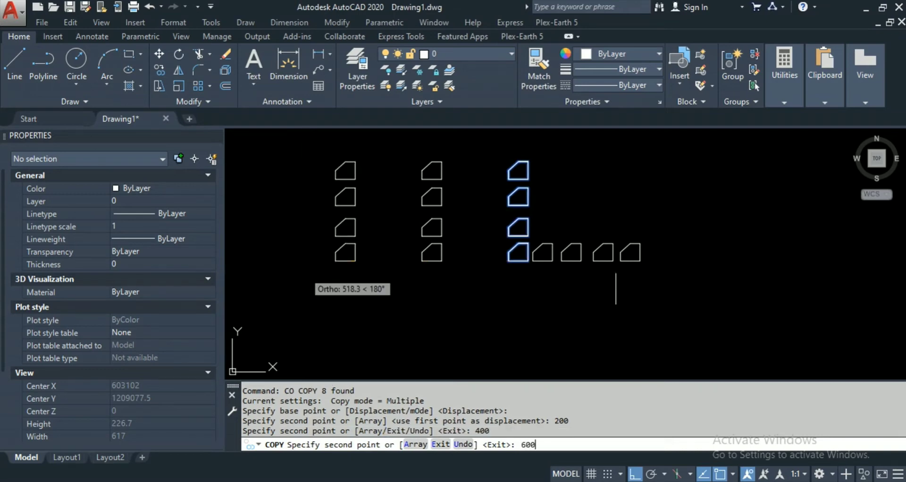
{"action": "key", "text": "Return"}
{"action": "key", "text": "Escape"}
Mirror the bottom outline of the third column about a vertical line just to its right, erasing the source outline.
{"action": "mouse_move", "coordinate": [534, 230]}
{"action": "middle_mouse_down"}
{"action": "mouse_move", "coordinate": [617, 282]}
{"action": "mouse_move", "coordinate": [518, 257]}
{"action": "middle_mouse_up"}
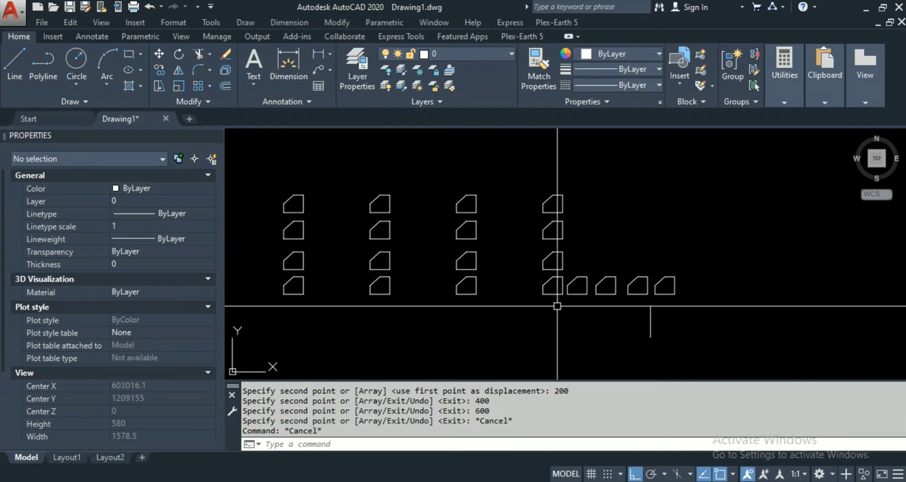
{"action": "scroll", "coordinate": [550, 308], "scroll_direction": "up", "scroll_amount": 3}
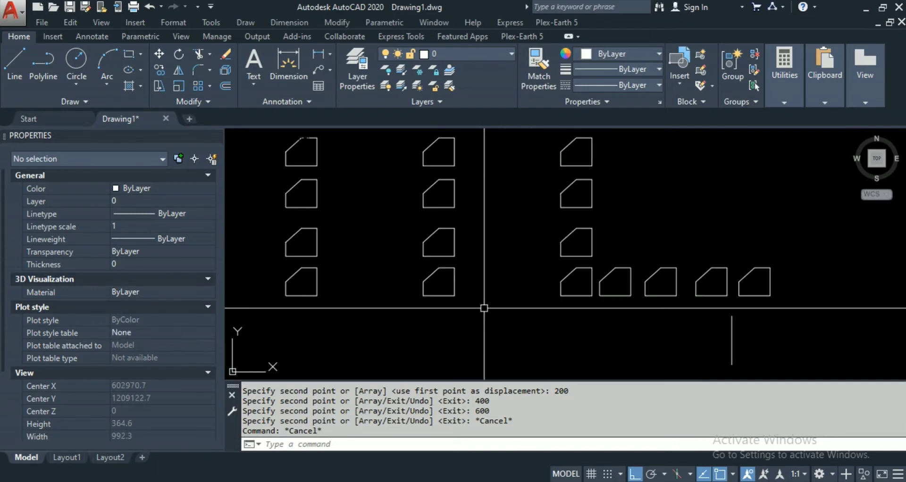
{"action": "middle_click_drag", "start_coordinate": [483, 305], "coordinate": [498, 285]}
{"action": "scroll", "coordinate": [455, 257], "scroll_direction": "up", "scroll_amount": 5}
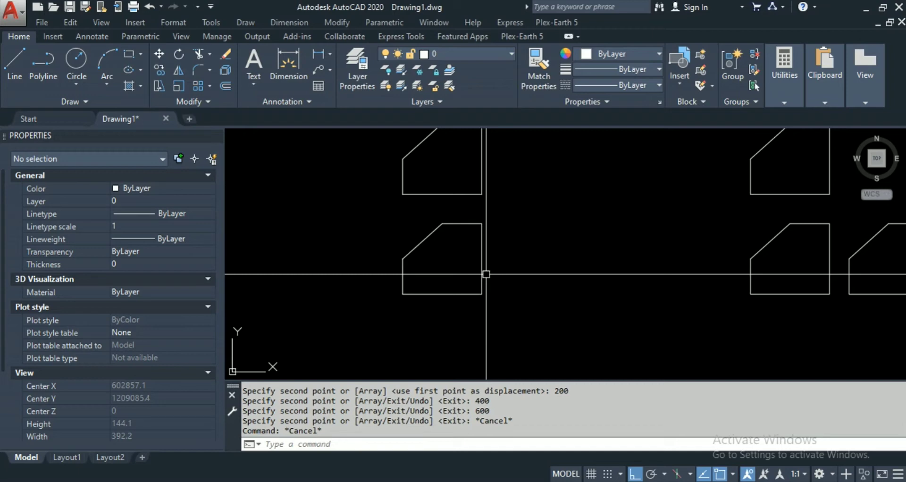
{"action": "scroll", "coordinate": [486, 274], "scroll_direction": "up", "scroll_amount": 4}
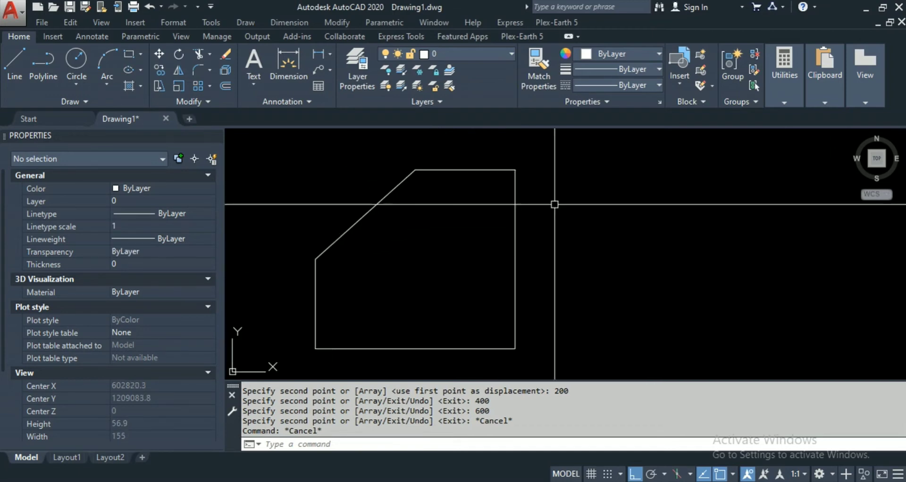
{"action": "left_click", "coordinate": [575, 135]}
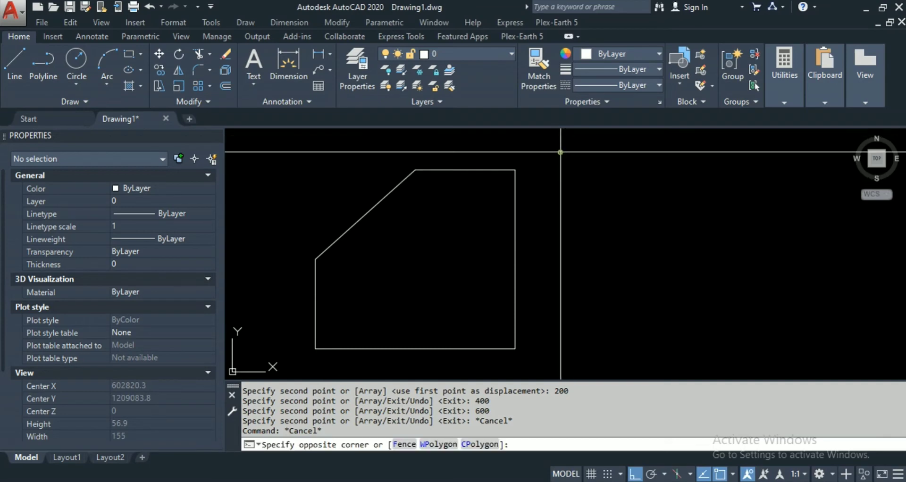
{"action": "left_click", "coordinate": [285, 360]}
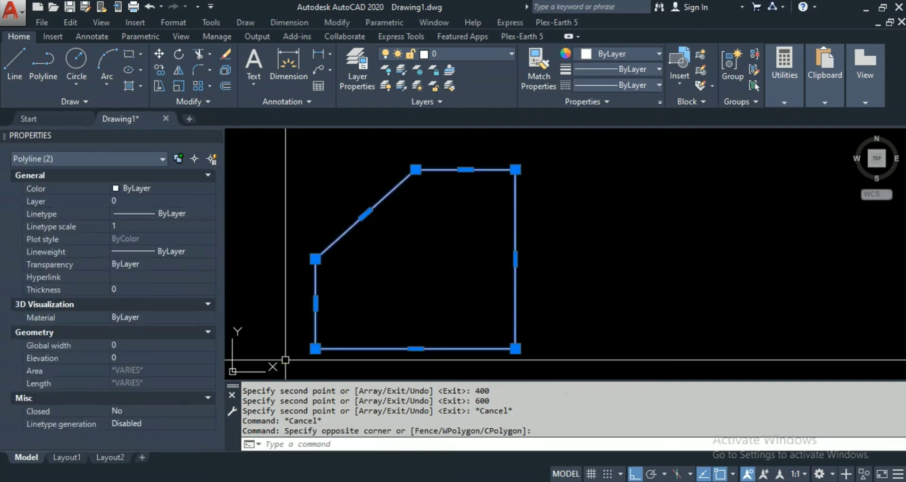
{"action": "key", "text": "Return"}
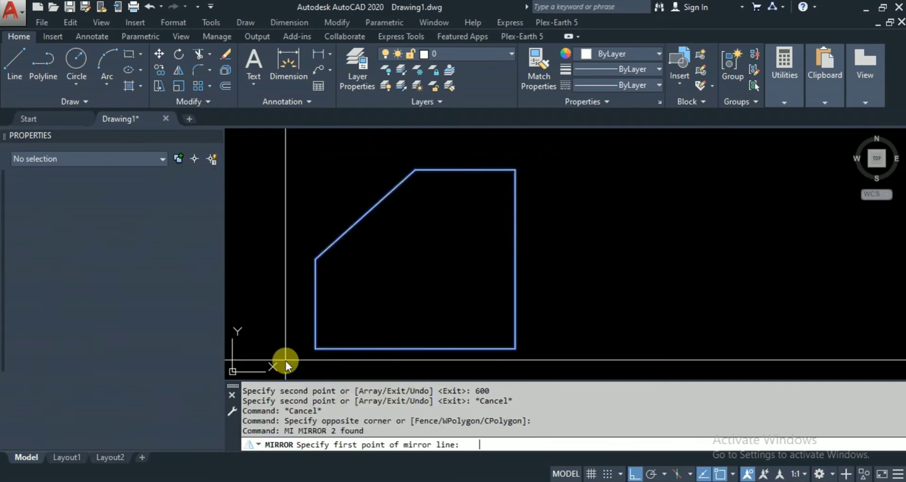
{"action": "left_click", "coordinate": [557, 143]}
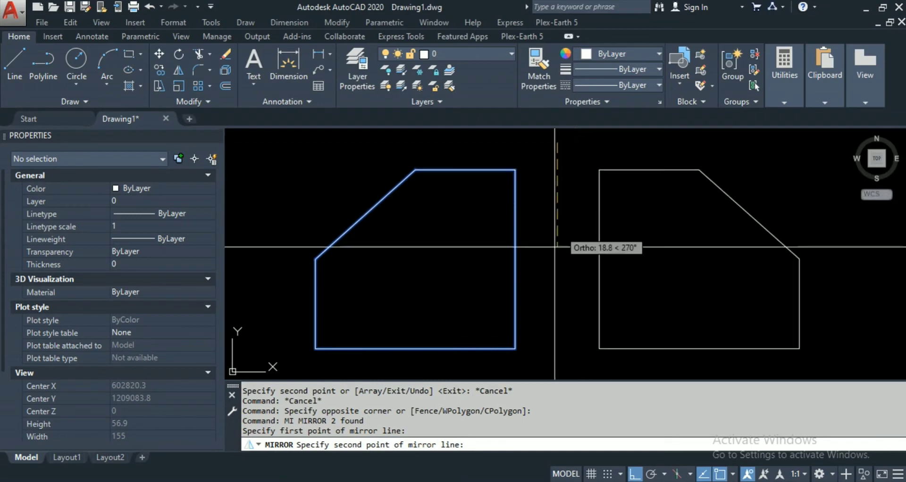
{"action": "left_click", "coordinate": [558, 348]}
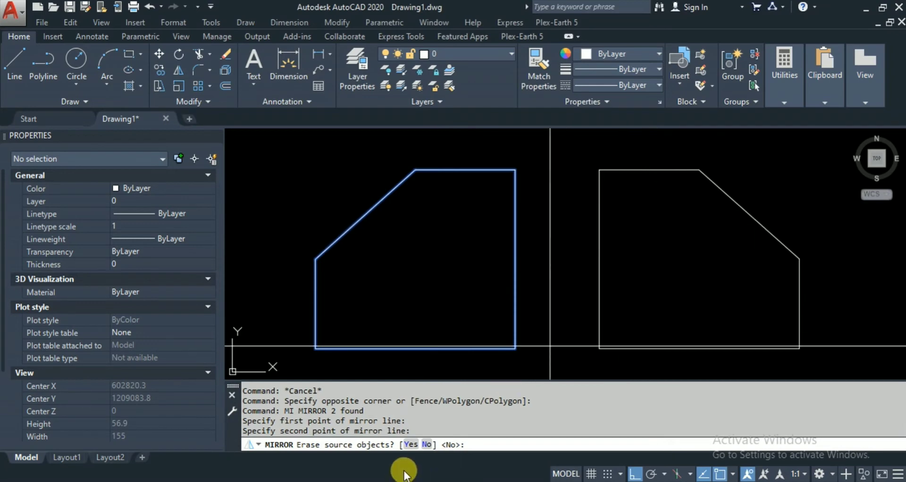
{"action": "key", "text": "Return"}
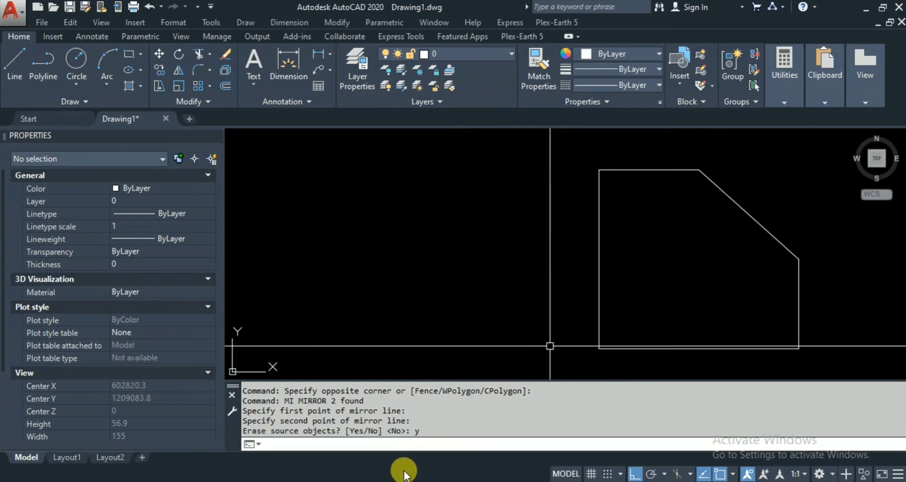
Try mirroring the flipped outline about a vertical line on its left with the source erased, and undo that mirror.
{"action": "scroll", "coordinate": [592, 258], "scroll_direction": "down", "scroll_amount": 4}
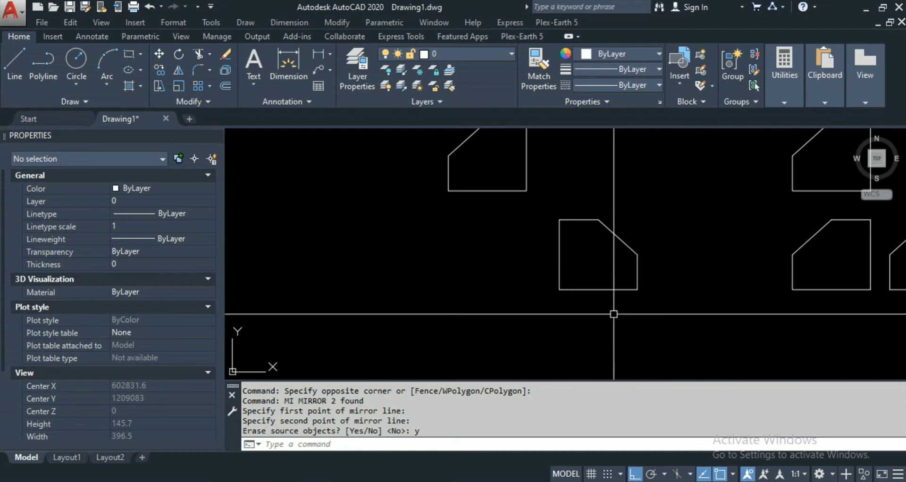
{"action": "scroll", "coordinate": [499, 236], "scroll_direction": "up", "scroll_amount": 2}
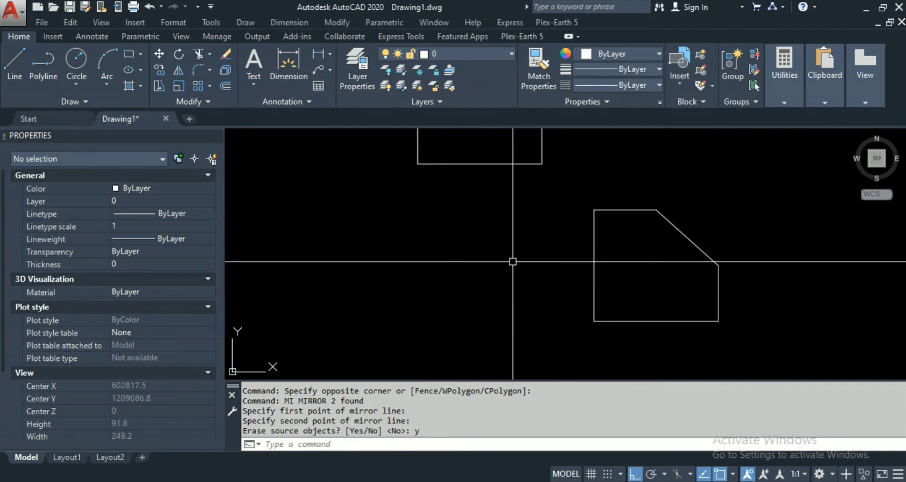
{"action": "left_click", "coordinate": [587, 188]}
{"action": "left_click", "coordinate": [751, 333]}
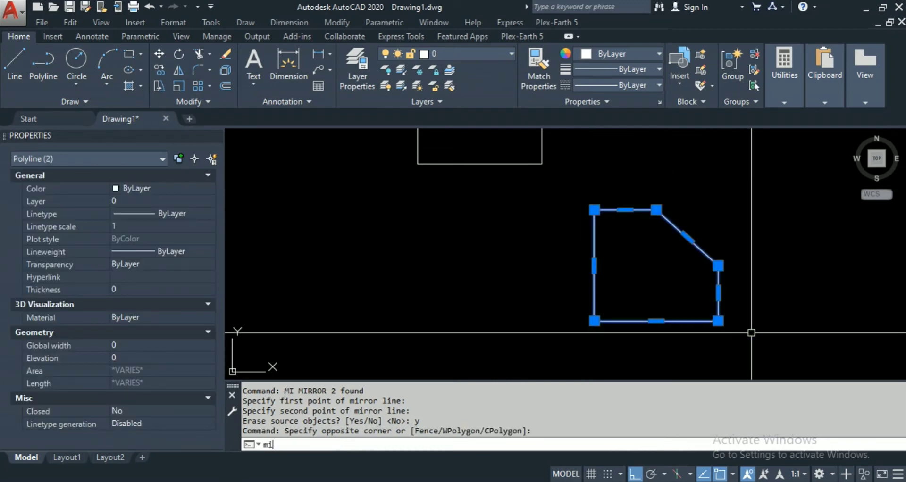
{"action": "key", "text": "Return"}
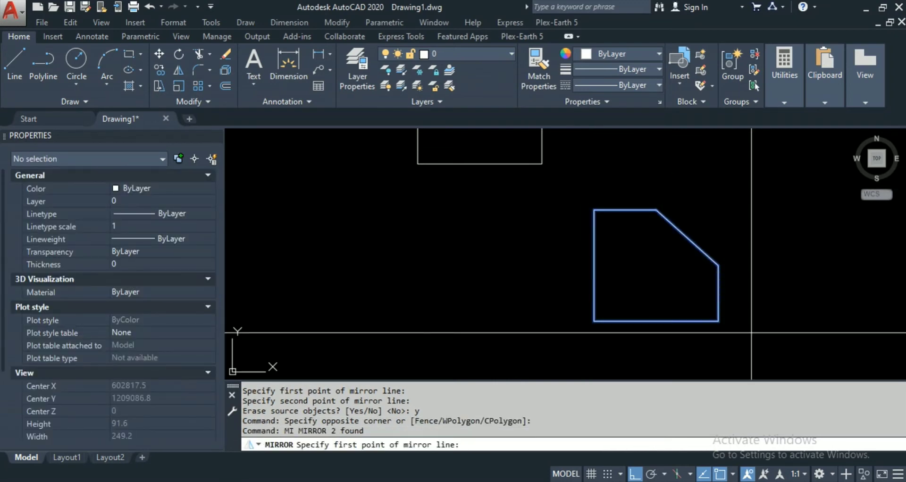
{"action": "left_click", "coordinate": [569, 179]}
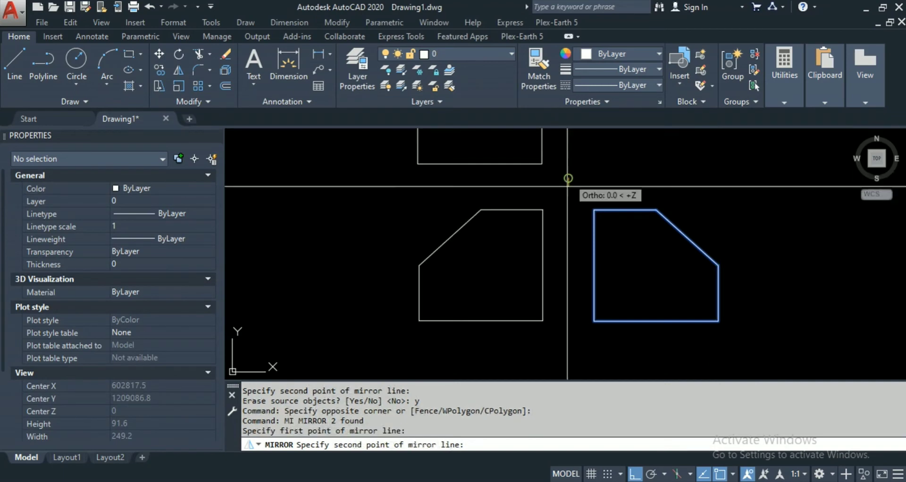
{"action": "left_click", "coordinate": [571, 355]}
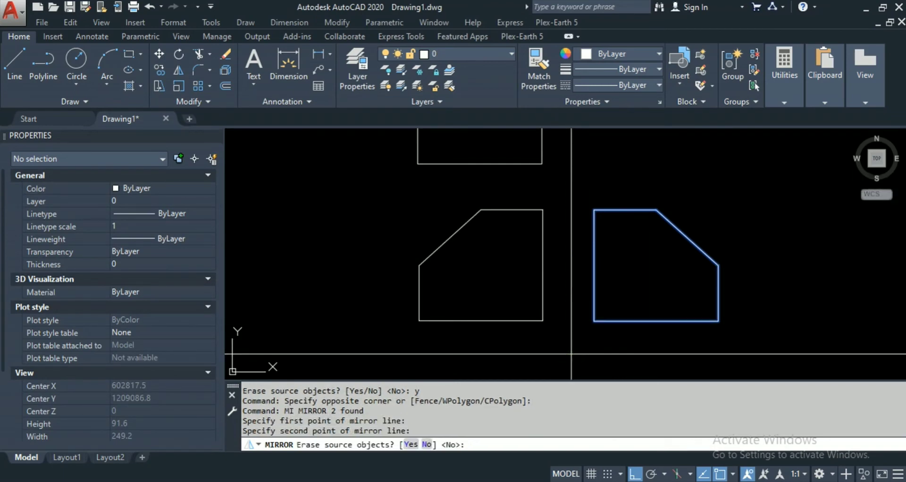
{"action": "key", "text": "Return"}
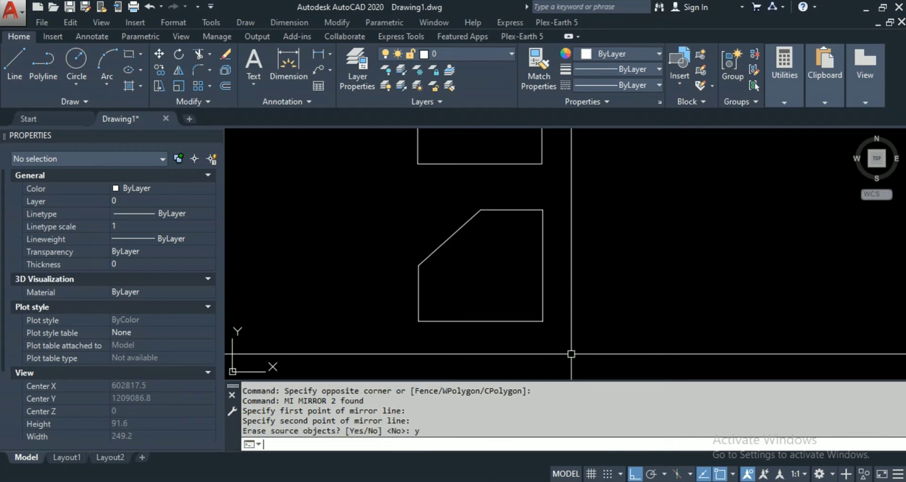
{"action": "key", "text": "ctrl+z"}
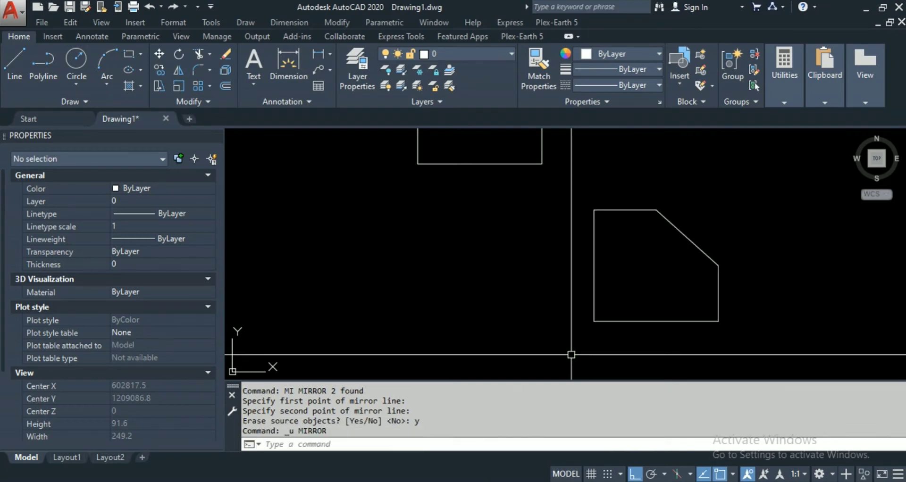
Mirror the flipped outline about a vertical line slightly farther to its left, keeping the source outline.
{"action": "type", "text": "mi"}
{"action": "key", "text": "Return"}
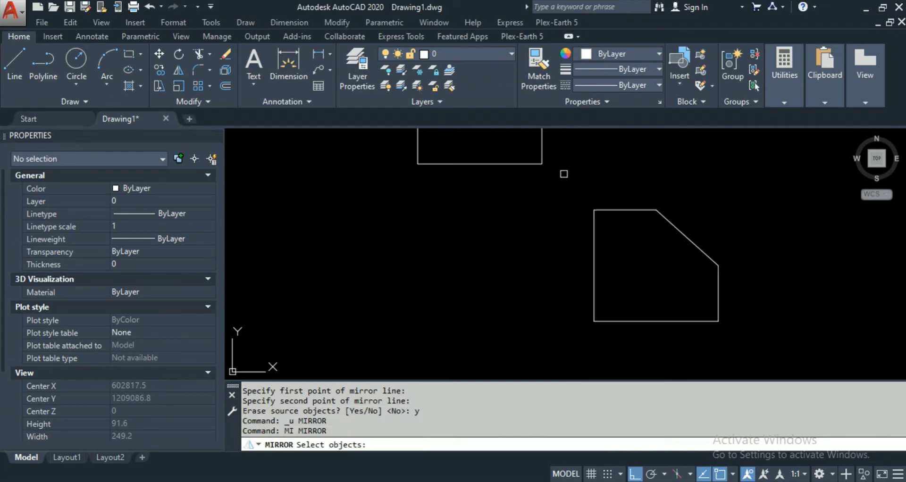
{"action": "left_click", "coordinate": [564, 143]}
{"action": "left_click", "coordinate": [754, 349]}
{"action": "key", "text": "Return"}
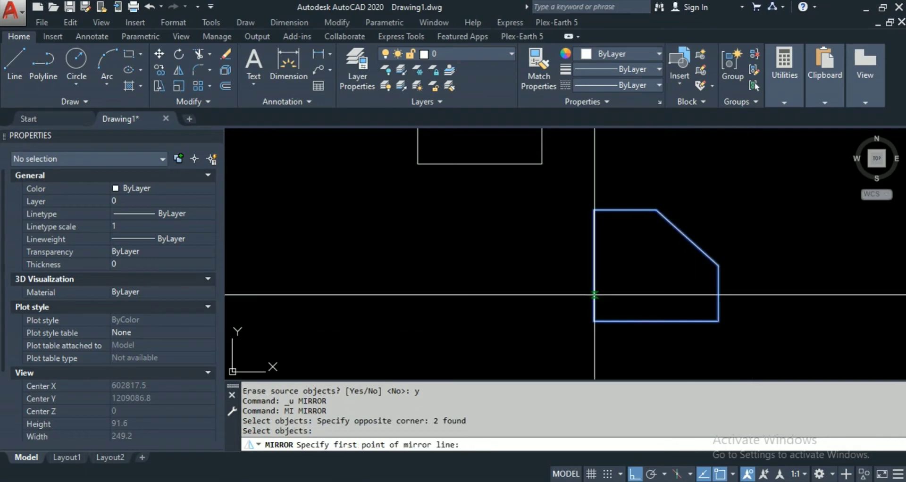
{"action": "left_click", "coordinate": [550, 183]}
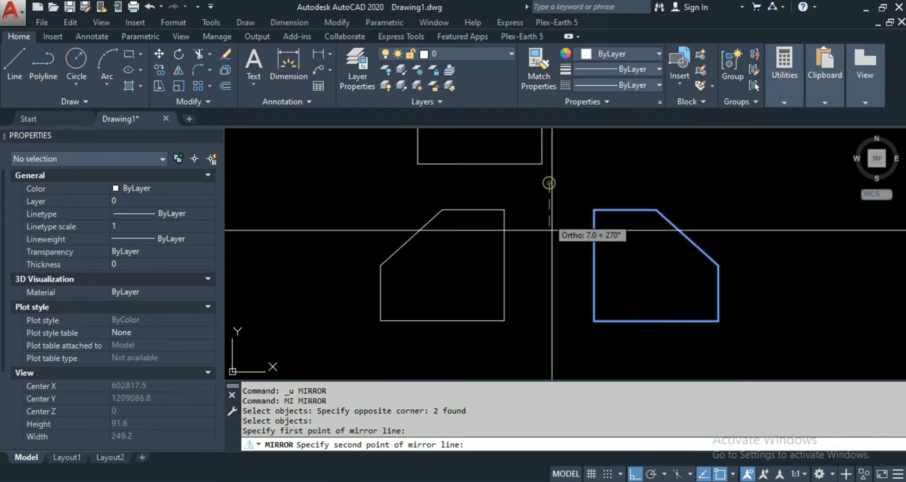
{"action": "left_click", "coordinate": [549, 358]}
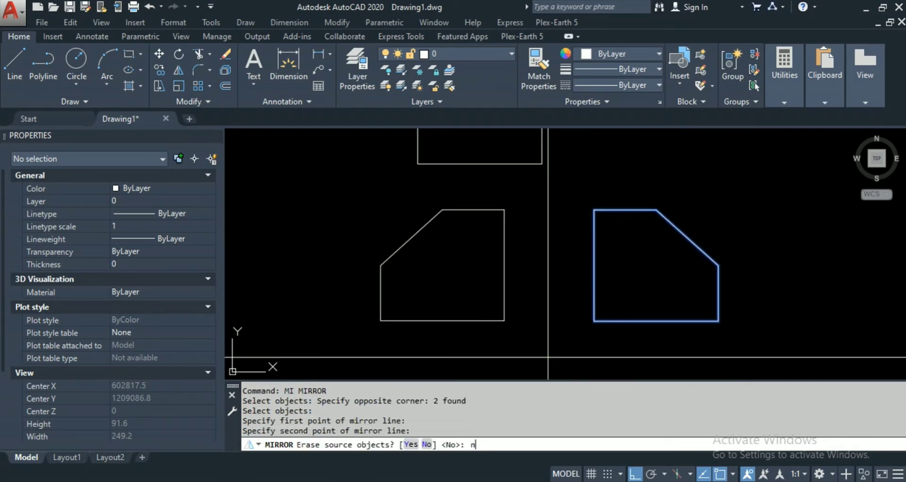
{"action": "key", "text": "Return"}
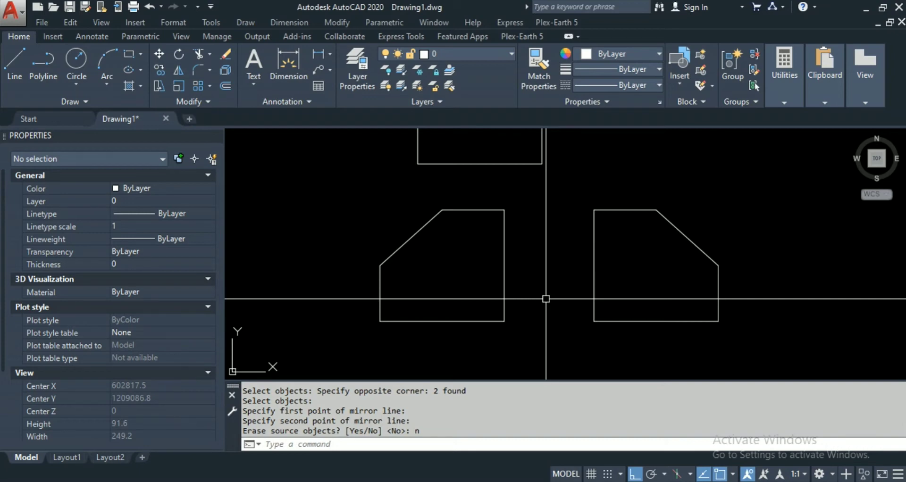
{"action": "scroll", "coordinate": [546, 299], "scroll_direction": "down", "scroll_amount": 4}
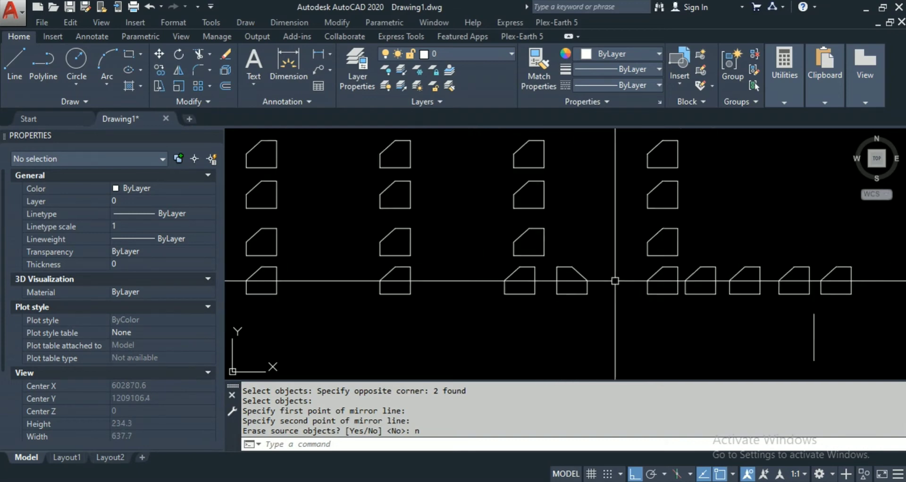
{"action": "scroll", "coordinate": [615, 281], "scroll_direction": "down", "scroll_amount": 8}
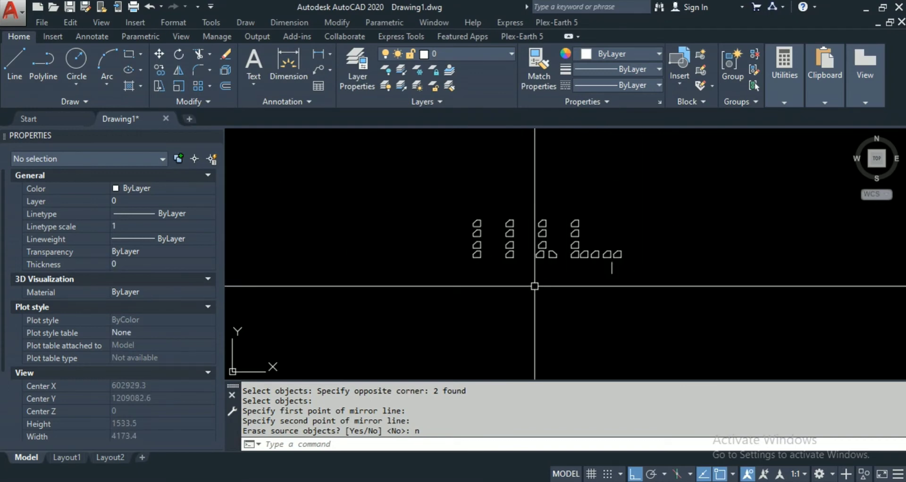
Draw a horizontal single-segment polyline in the empty area below the bottom row of outlines.
{"action": "scroll", "coordinate": [543, 283], "scroll_direction": "up", "scroll_amount": 6}
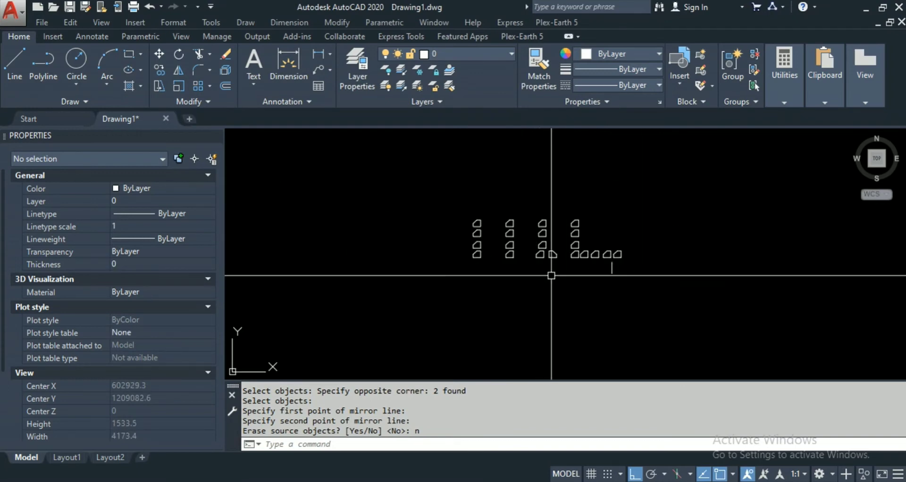
{"action": "key", "text": "Escape"}
{"action": "key", "text": "Escape"}
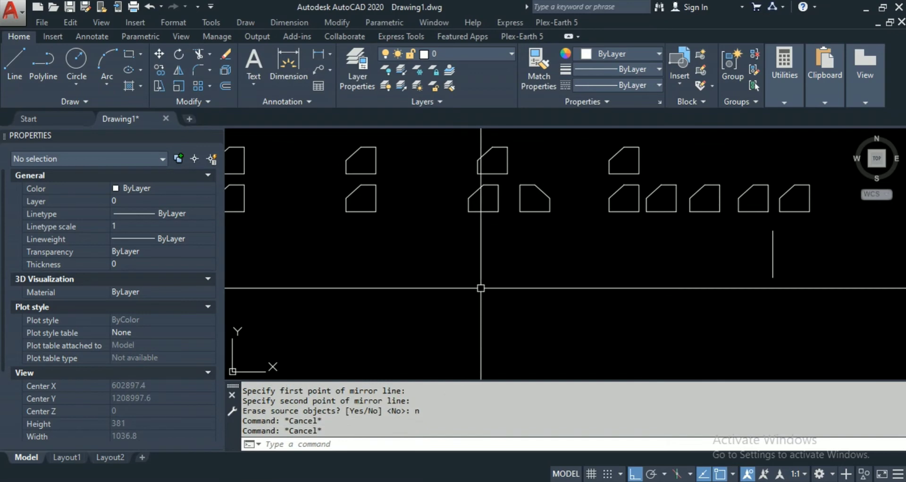
{"action": "type", "text": "pl"}
{"action": "key", "text": "Return"}
{"action": "left_click", "coordinate": [330, 311]}
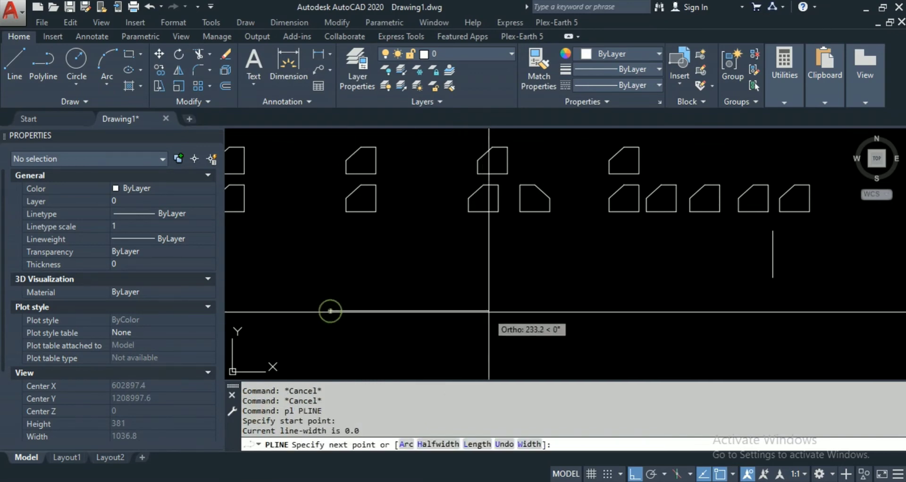
{"action": "left_click", "coordinate": [471, 311]}
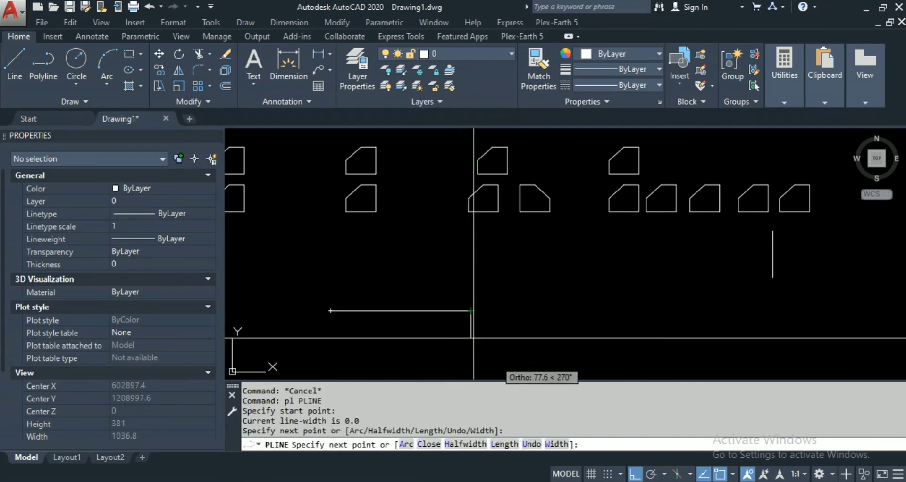
{"action": "key", "text": "Escape"}
{"action": "key", "text": "Return"}
{"action": "left_click", "coordinate": [509, 311]}
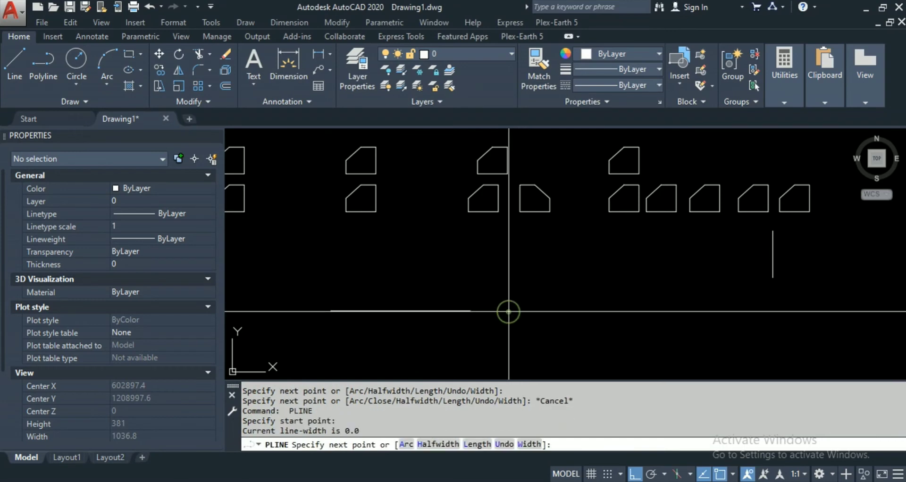
{"action": "key", "text": "Escape"}
Draw a second horizontal polyline that continues rightward from the first polyline's right endpoint.
{"action": "scroll", "coordinate": [500, 314], "scroll_direction": "up", "scroll_amount": 5}
{"action": "key", "text": "Return"}
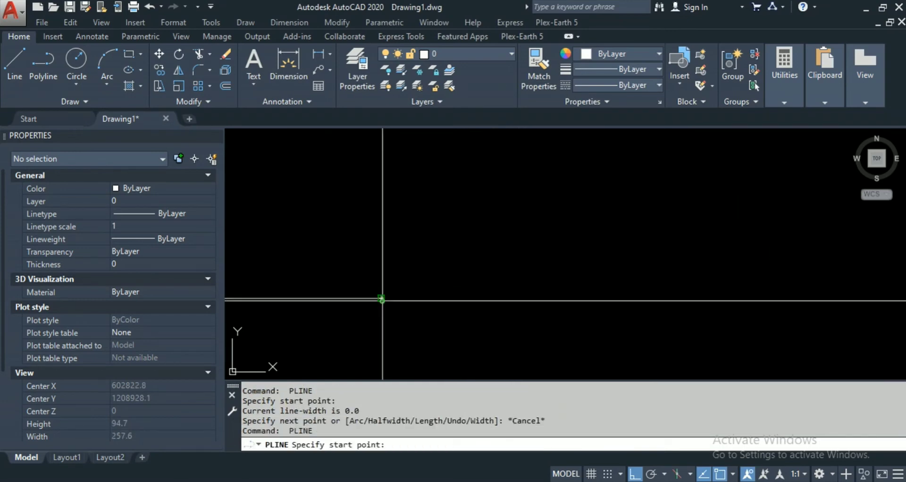
{"action": "left_click", "coordinate": [382, 298]}
{"action": "key", "text": "Escape"}
Select the two end-to-end polylines together and individually to check whether they are separate objects.
{"action": "left_click", "coordinate": [595, 318]}
{"action": "left_click", "coordinate": [538, 268]}
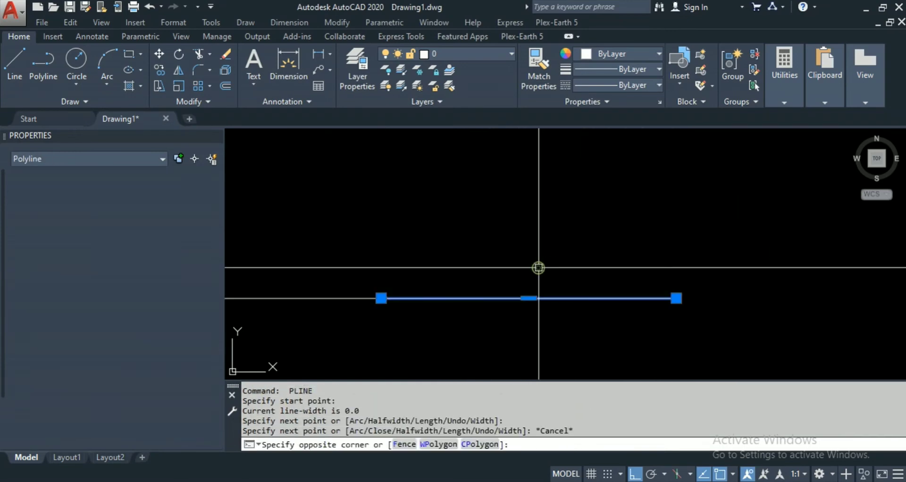
{"action": "middle_click_drag", "start_coordinate": [340, 338], "coordinate": [514, 320]}
{"action": "left_click", "coordinate": [514, 318]}
{"action": "left_click", "coordinate": [482, 253]}
{"action": "left_click", "coordinate": [482, 253]}
{"action": "scroll", "coordinate": [559, 324], "scroll_direction": "down", "scroll_amount": 5}
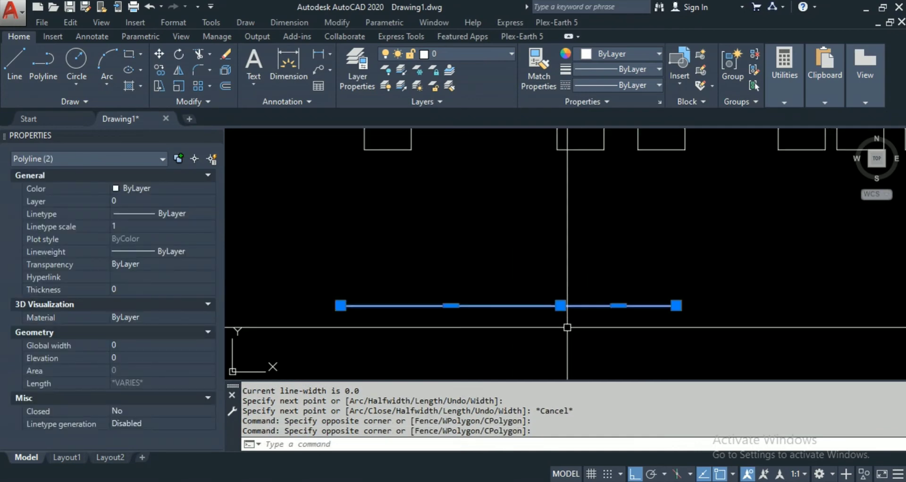
{"action": "key", "text": "Escape"}
{"action": "left_click", "coordinate": [587, 335]}
{"action": "left_click", "coordinate": [567, 305]}
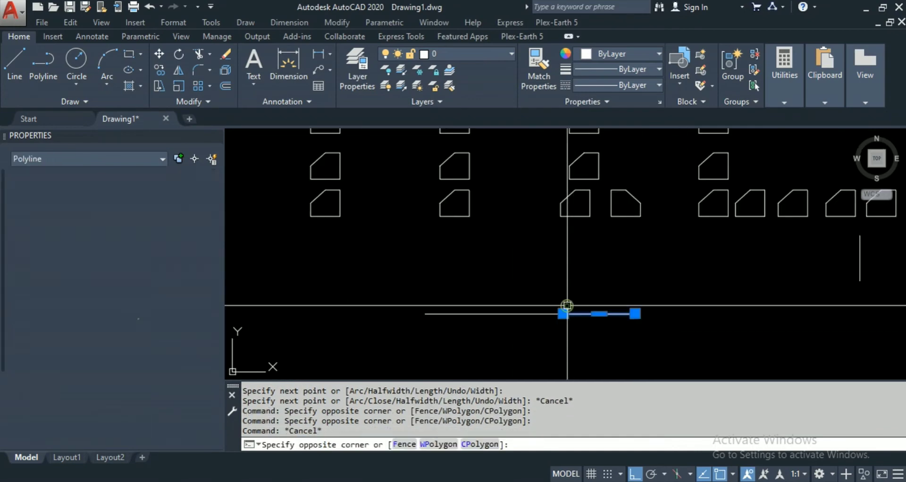
{"action": "left_click", "coordinate": [526, 330]}
{"action": "left_click", "coordinate": [486, 303]}
{"action": "key", "text": "Escape"}
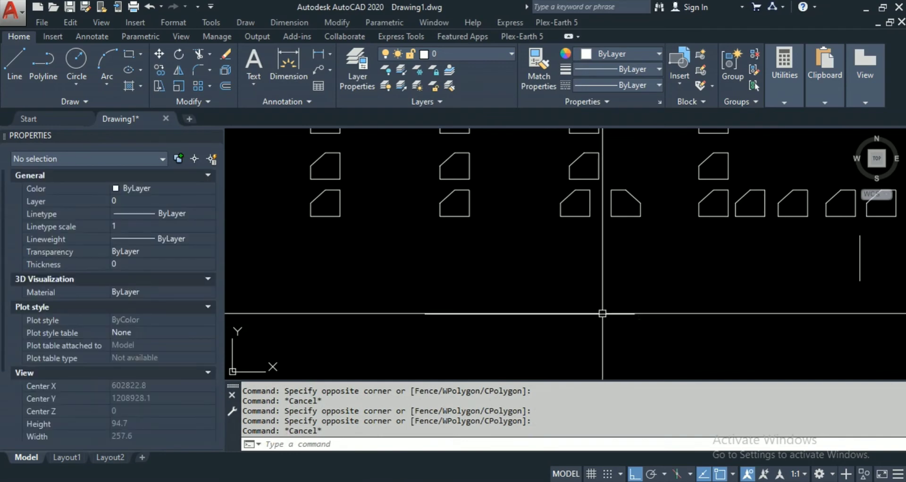
{"action": "left_click", "coordinate": [599, 314]}
{"action": "key", "text": "Escape"}
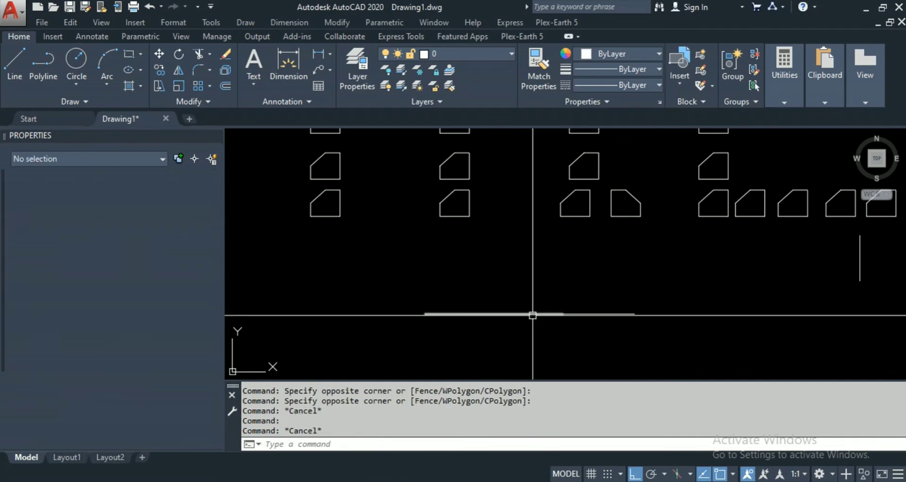
{"action": "left_click", "coordinate": [532, 314]}
{"action": "key", "text": "Escape"}
Join the two end-to-end horizontal polylines into a single polyline.
{"action": "scroll", "coordinate": [567, 309], "scroll_direction": "up", "scroll_amount": 3}
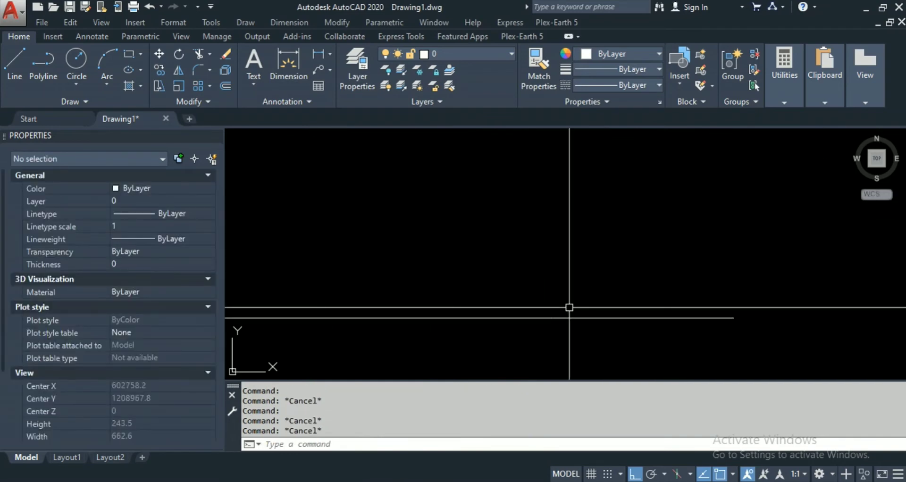
{"action": "middle_click_drag", "start_coordinate": [575, 303], "coordinate": [558, 302]}
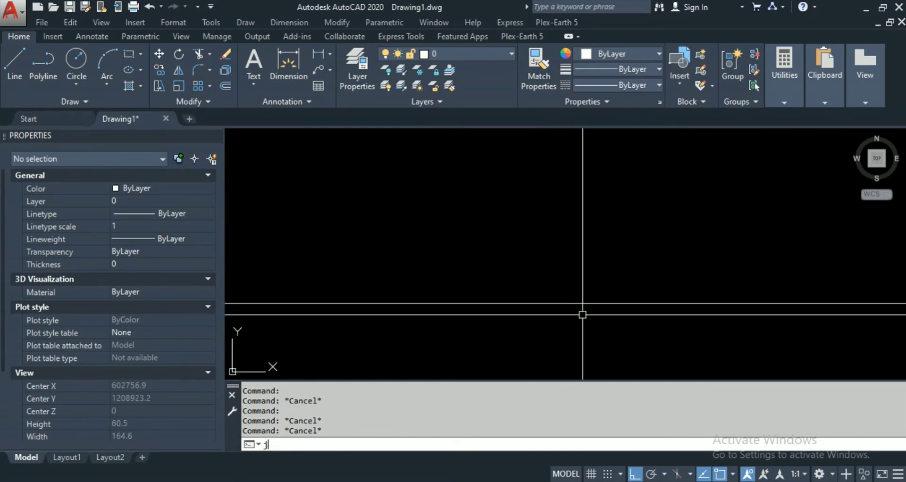
{"action": "key", "text": "Return"}
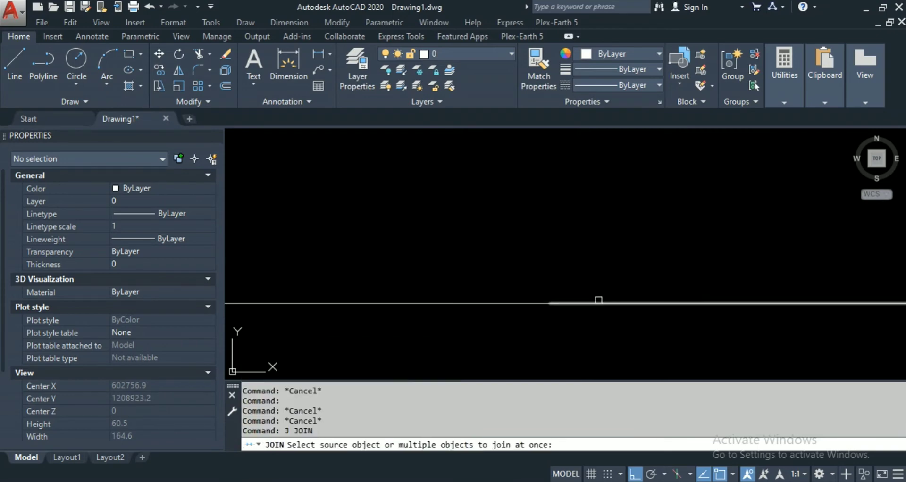
{"action": "left_click", "coordinate": [599, 304]}
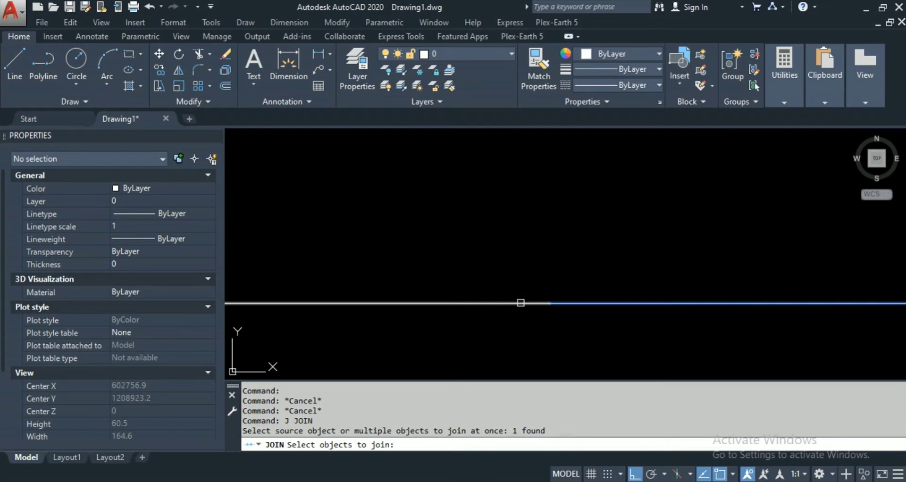
{"action": "left_click", "coordinate": [520, 303]}
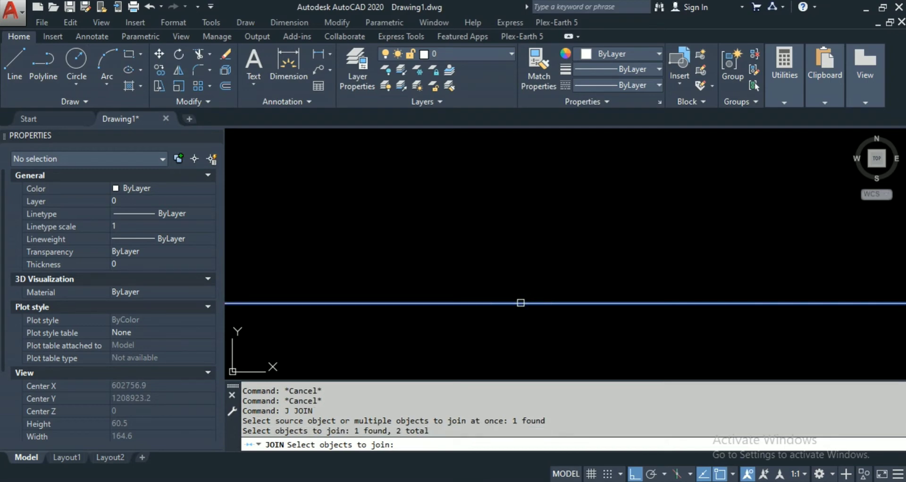
{"action": "key", "text": "Return"}
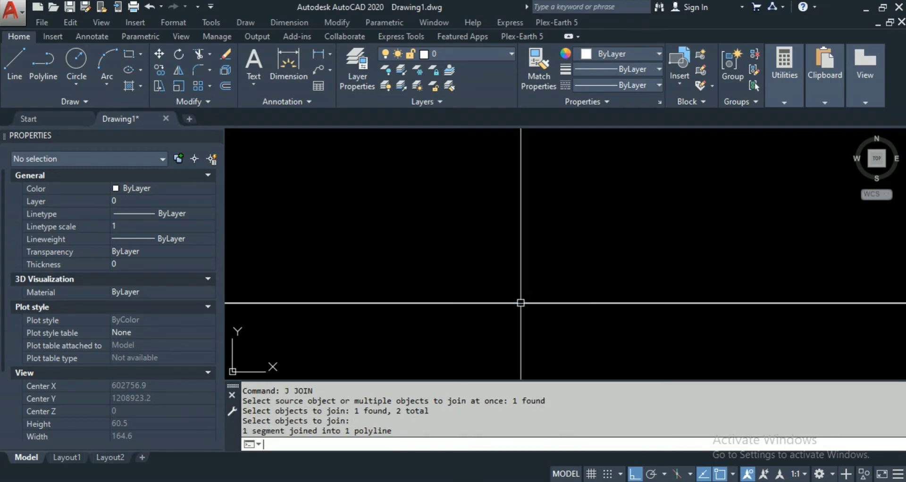
Select the joined polyline to inspect its full extent, and clear the selection.
{"action": "left_click", "coordinate": [520, 304]}
{"action": "scroll", "coordinate": [631, 267], "scroll_direction": "up", "scroll_amount": 2}
{"action": "scroll", "coordinate": [588, 289], "scroll_direction": "down", "scroll_amount": 3}
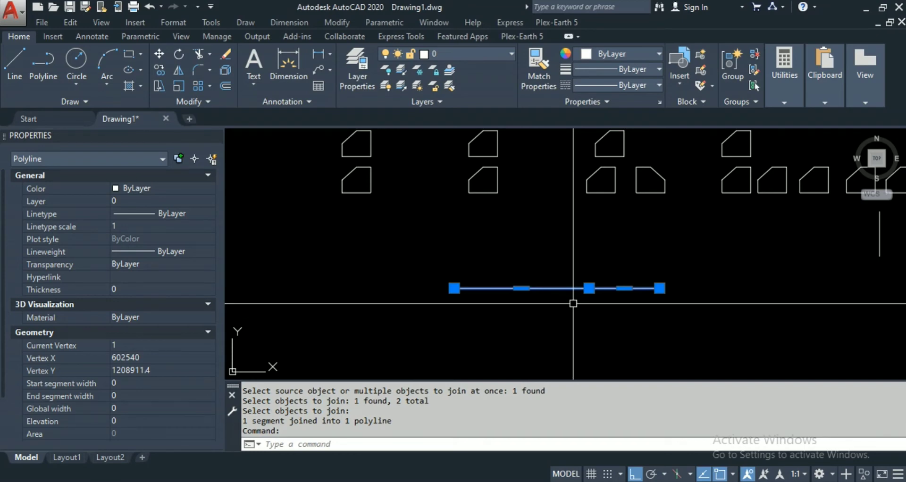
{"action": "key", "text": "Escape"}
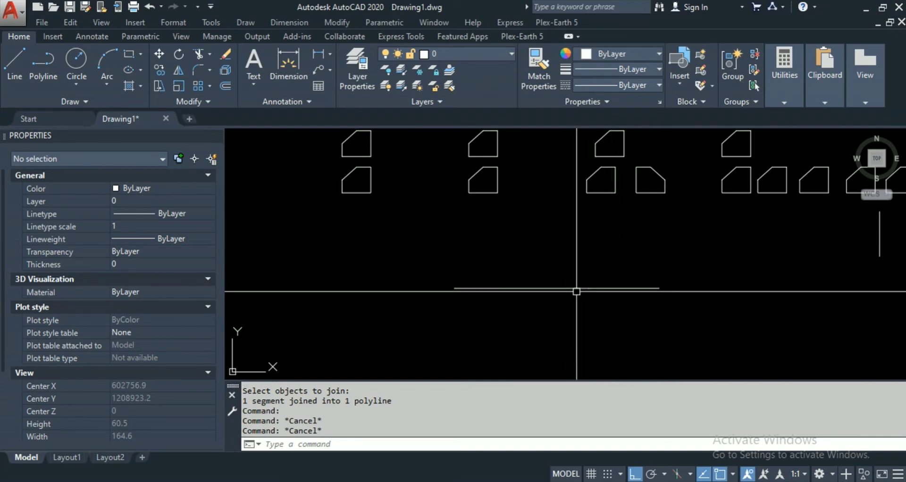
Draw a rectangle by two opposite corners in the gap between the bottom row of outlines and the joined polyline.
{"action": "middle_click_drag", "start_coordinate": [530, 187], "coordinate": [543, 225]}
{"action": "key", "text": "Escape"}
{"action": "key", "text": "Escape"}
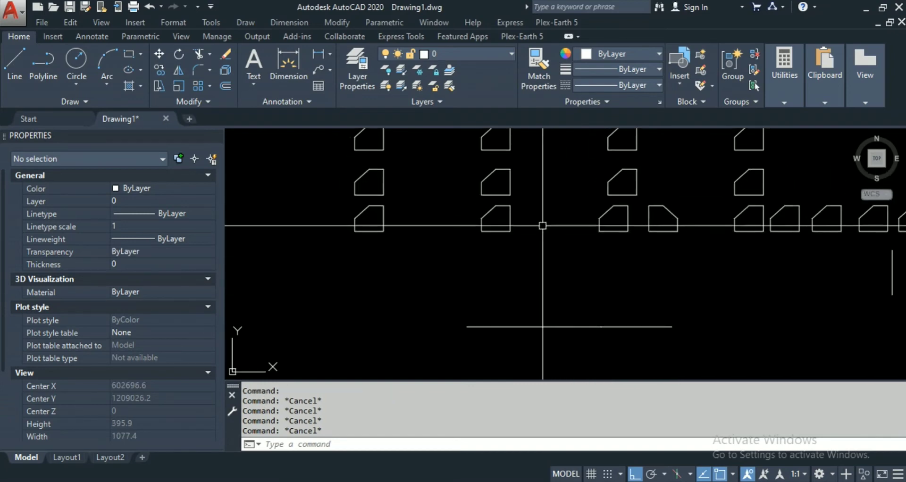
{"action": "type", "text": "rec"}
{"action": "key", "text": "Return"}
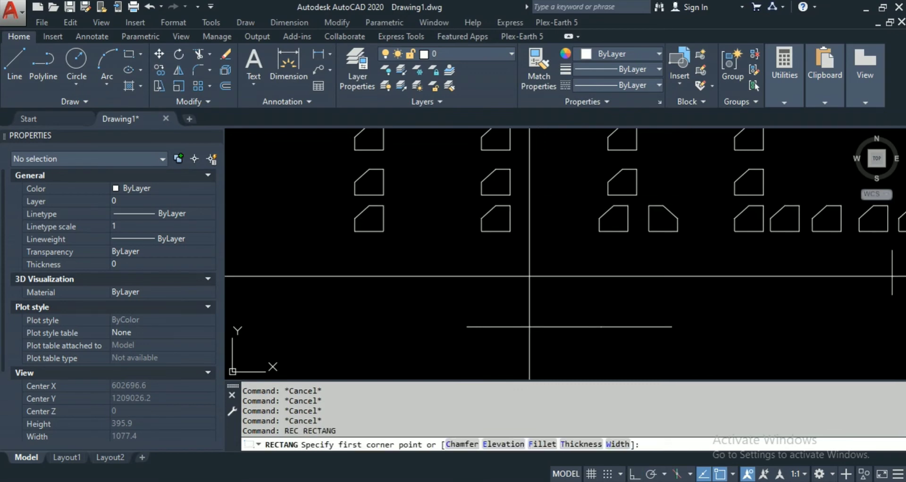
{"action": "scroll", "coordinate": [503, 277], "scroll_direction": "up", "scroll_amount": 2}
{"action": "left_click", "coordinate": [485, 259]}
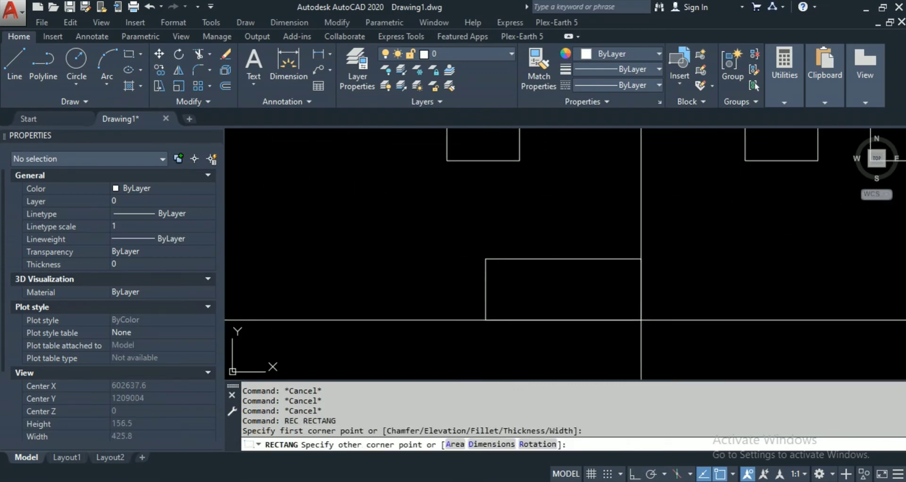
{"action": "left_click", "coordinate": [671, 350]}
{"action": "middle_click_drag", "start_coordinate": [596, 314], "coordinate": [593, 293]}
{"action": "key", "text": "Escape"}
{"action": "key", "text": "Escape"}
{"action": "key", "text": "Escape"}
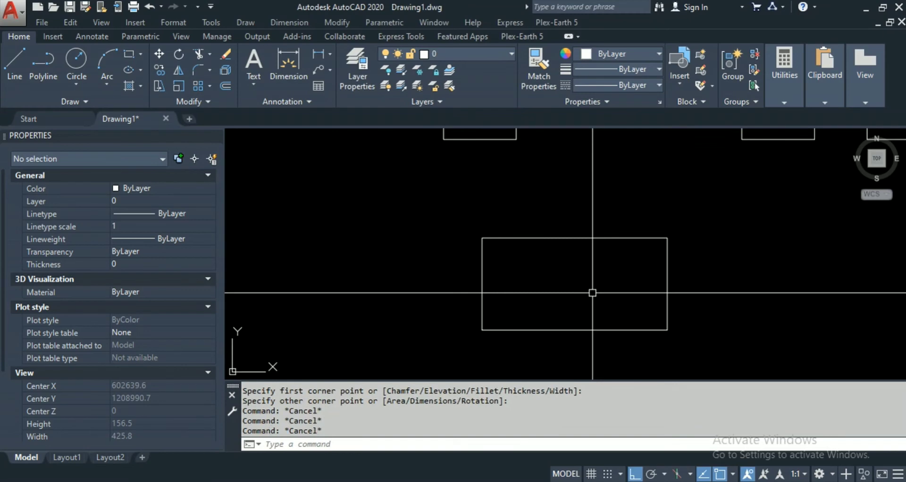
Draw a diagonal polyline from the midpoint of the rectangle's left edge to the midpoint of its upper edge.
{"action": "type", "text": "pl"}
{"action": "key", "text": "Return"}
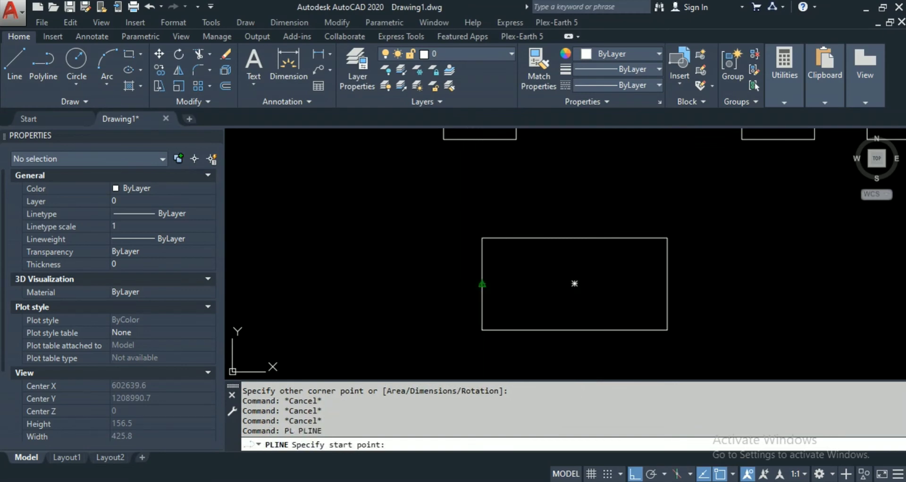
{"action": "left_click", "coordinate": [482, 284]}
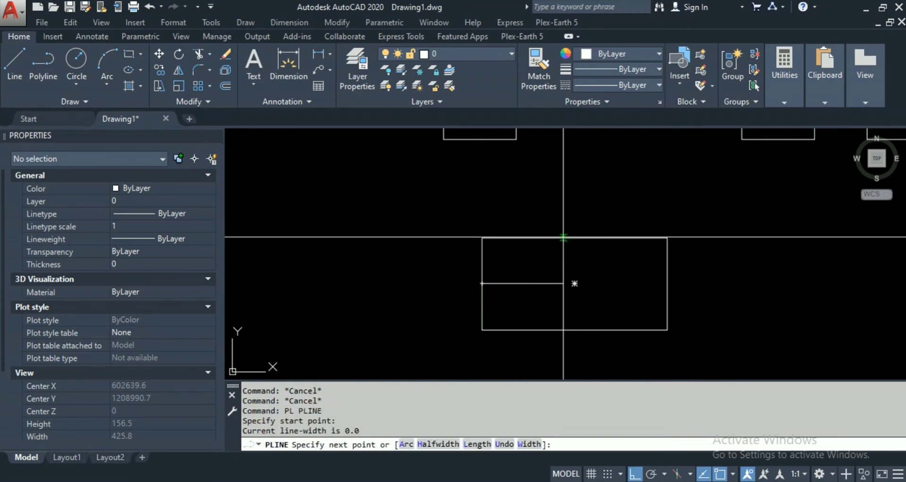
{"action": "left_click", "coordinate": [573, 239]}
{"action": "key", "text": "Escape"}
{"action": "key", "text": "Escape"}
{"action": "key", "text": "Escape"}
{"action": "key", "text": "Escape"}
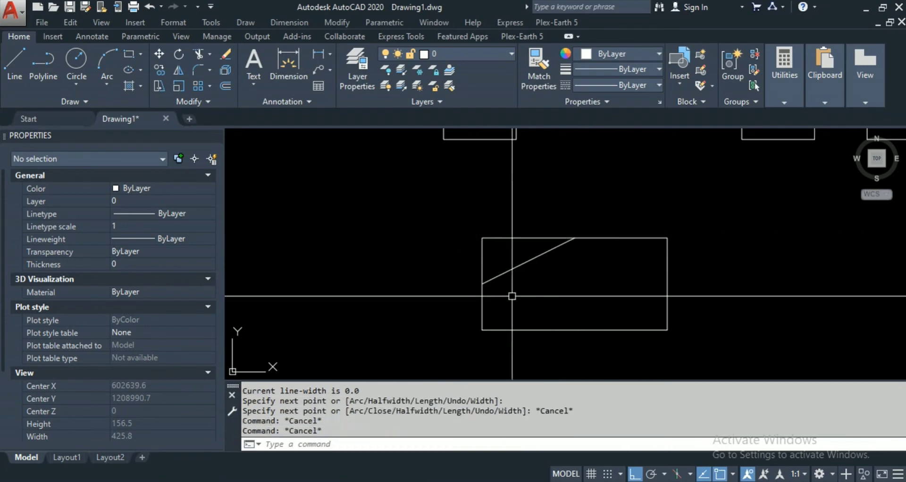
Try to trim away the rectangle's upper-left corner using the diagonal as the cutting edge.
{"action": "scroll", "coordinate": [539, 264], "scroll_direction": "up", "scroll_amount": 4}
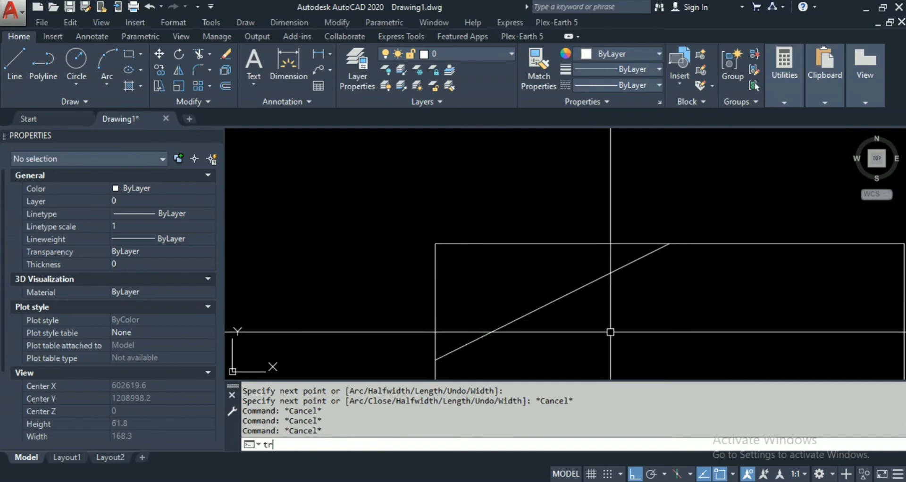
{"action": "type", "text": "tr"}
{"action": "key", "text": "Return"}
{"action": "scroll", "coordinate": [648, 257], "scroll_direction": "down", "scroll_amount": 2}
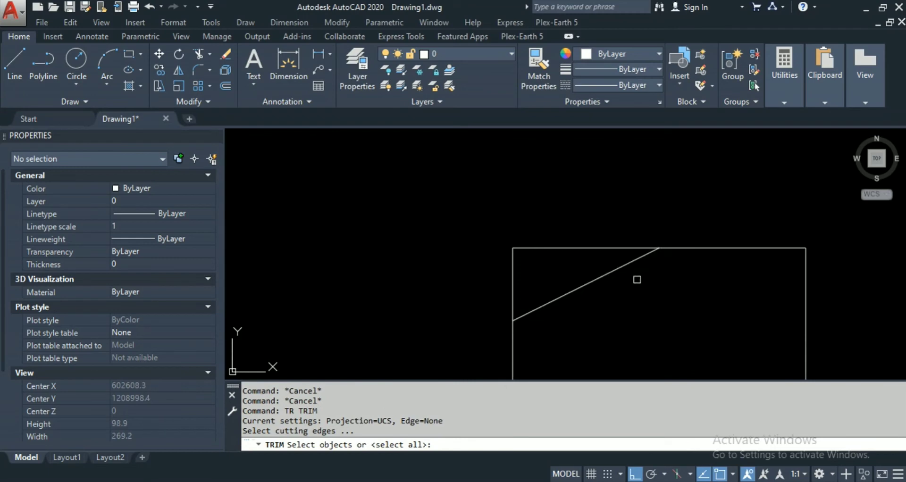
{"action": "left_click", "coordinate": [634, 282]}
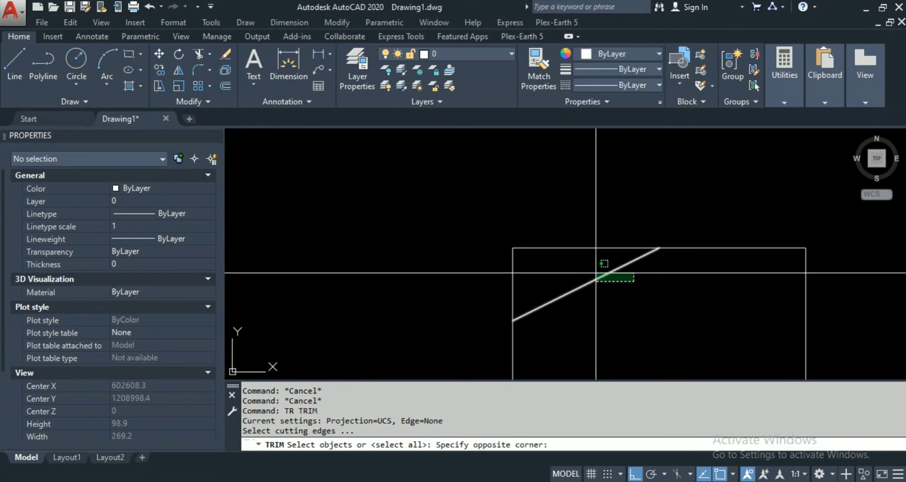
{"action": "left_click", "coordinate": [564, 263]}
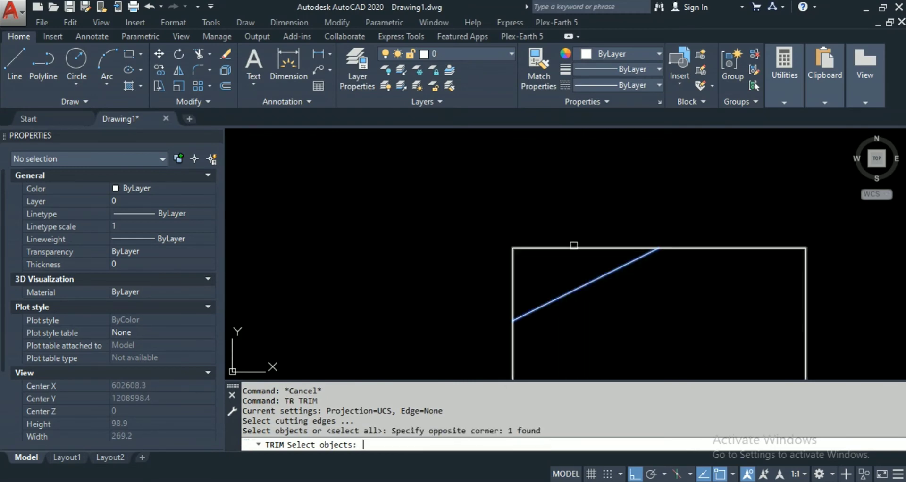
{"action": "key", "text": "Return"}
{"action": "left_click", "coordinate": [569, 195]}
{"action": "left_click", "coordinate": [539, 261]}
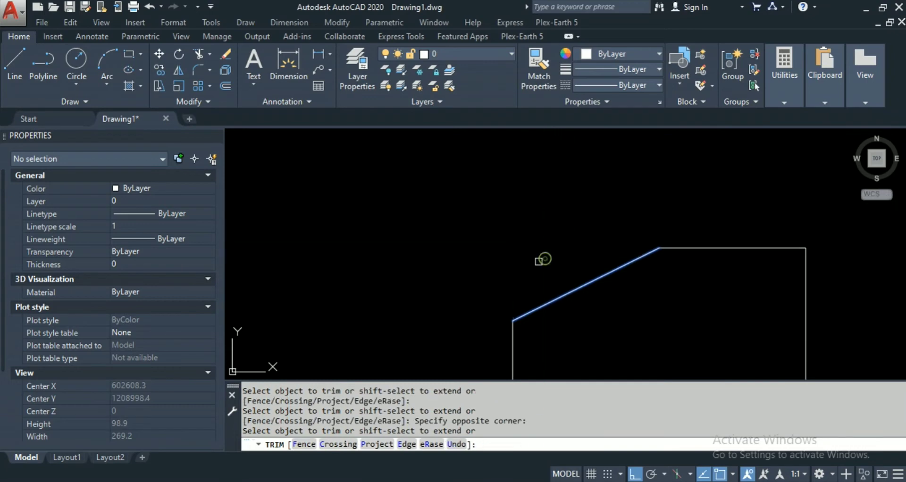
{"action": "key", "text": "Escape"}
{"action": "key", "text": "Escape"}
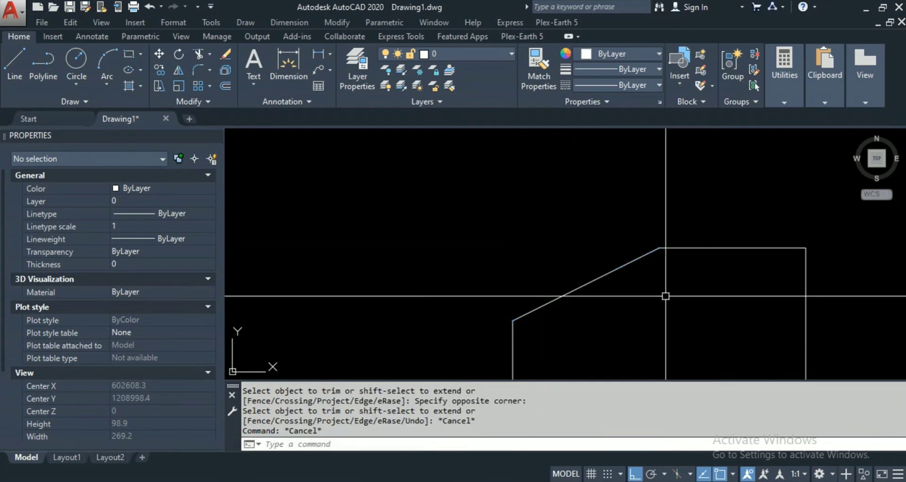
Undo the corner trim, select the diagonal cutting line, and clear the selection.
{"action": "key", "text": "ctrl+z"}
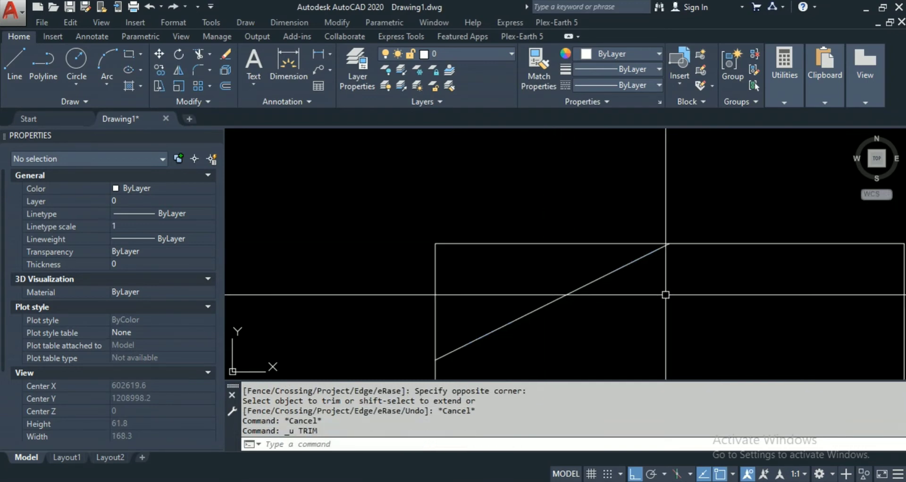
{"action": "left_click", "coordinate": [642, 263]}
{"action": "left_click", "coordinate": [621, 255]}
{"action": "key", "text": "Escape"}
{"action": "key", "text": "Escape"}
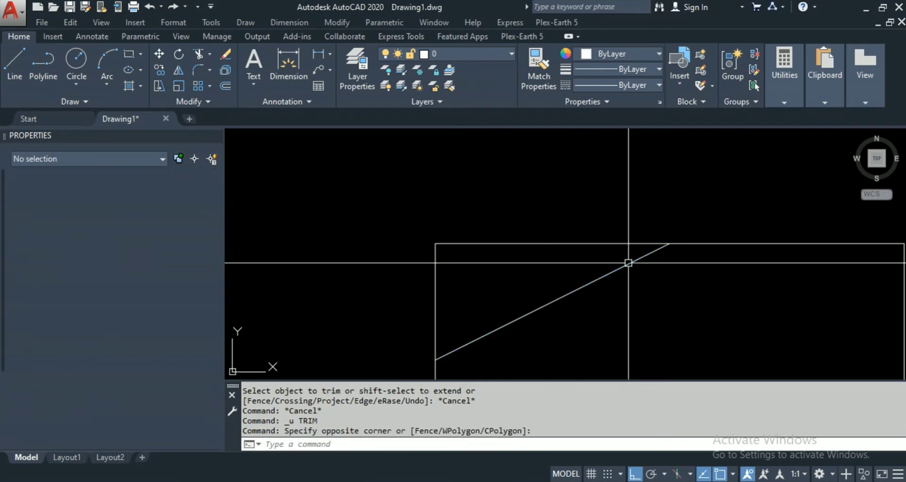
Trim away the rectangle's upper-left corner outside the diagonal, using all objects as cutting edges.
{"action": "type", "text": "tr"}
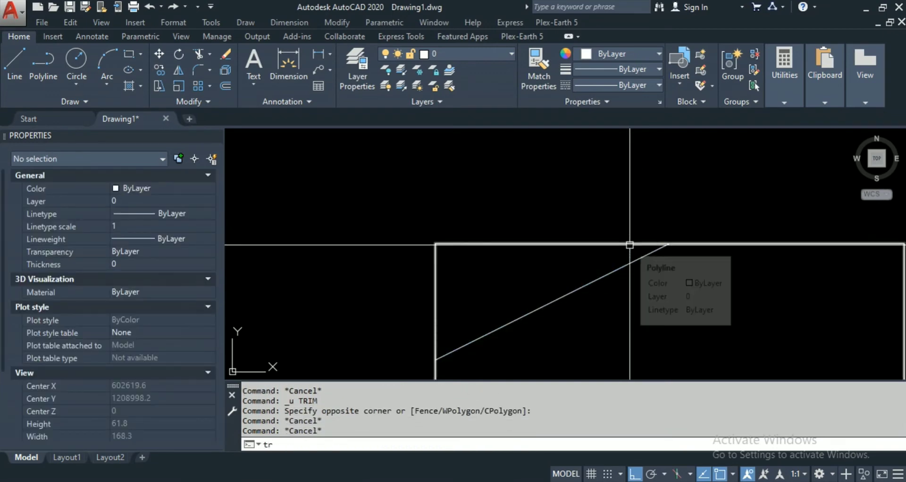
{"action": "key", "text": "Return"}
{"action": "left_click", "coordinate": [550, 250]}
{"action": "left_click", "coordinate": [519, 202]}
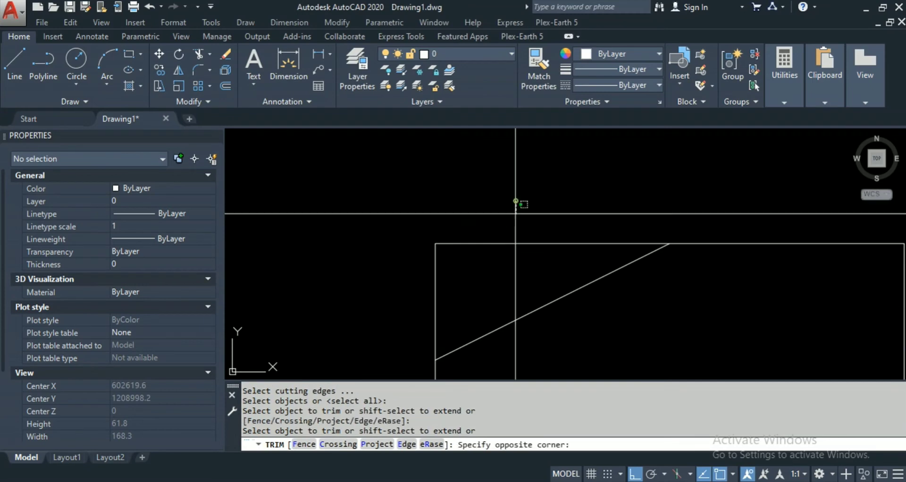
{"action": "left_click", "coordinate": [513, 245]}
{"action": "left_click", "coordinate": [475, 270]}
{"action": "left_click", "coordinate": [410, 262]}
{"action": "key", "text": "Escape"}
{"action": "key", "text": "Escape"}
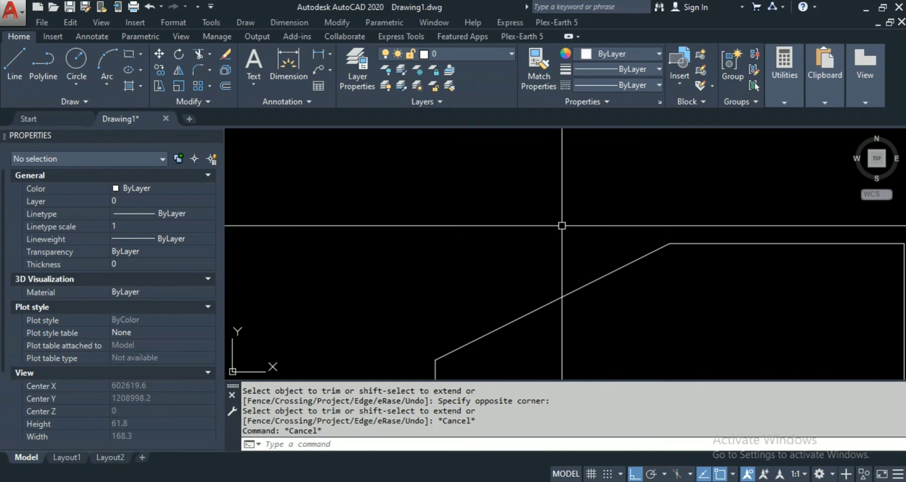
Draw a vertical polyline in the empty area below the joined horizontal polyline.
{"action": "scroll", "coordinate": [562, 225], "scroll_direction": "down", "scroll_amount": 10}
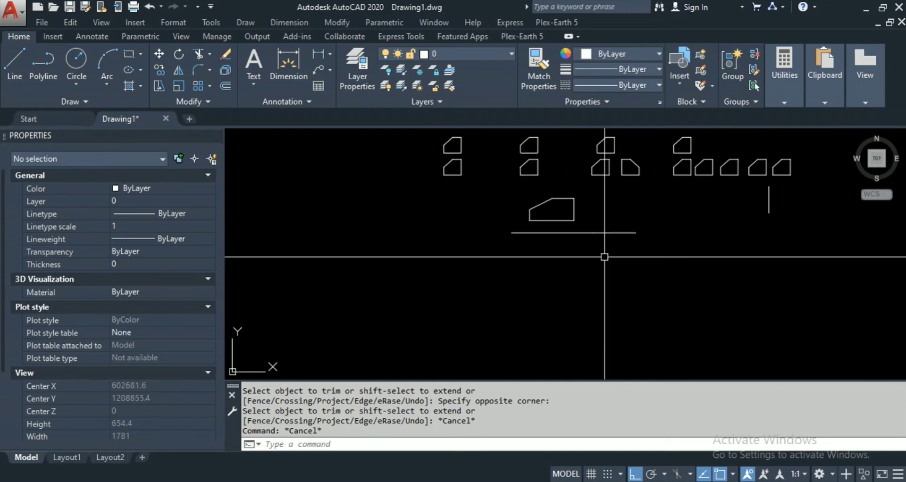
{"action": "key", "text": "Escape"}
{"action": "key", "text": "Escape"}
{"action": "key", "text": "Escape"}
{"action": "key", "text": "Escape"}
{"action": "type", "text": "pl"}
{"action": "key", "text": "Return"}
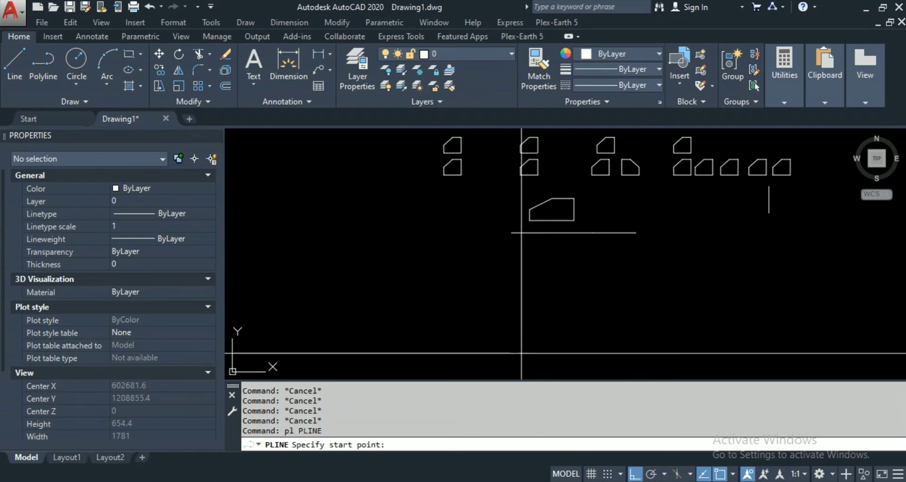
{"action": "left_click", "coordinate": [529, 271]}
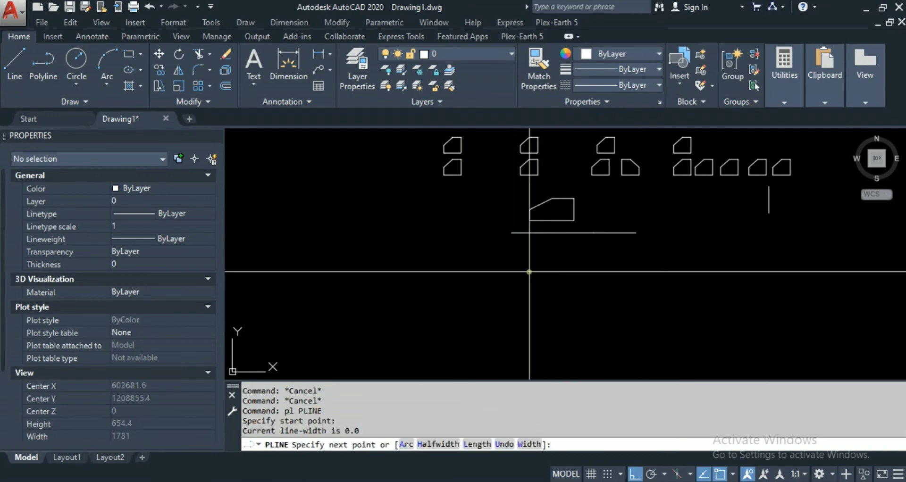
{"action": "left_click", "coordinate": [530, 361]}
{"action": "key", "text": "Escape"}
{"action": "key", "text": "Escape"}
{"action": "left_click", "coordinate": [556, 313]}
{"action": "left_click", "coordinate": [502, 326]}
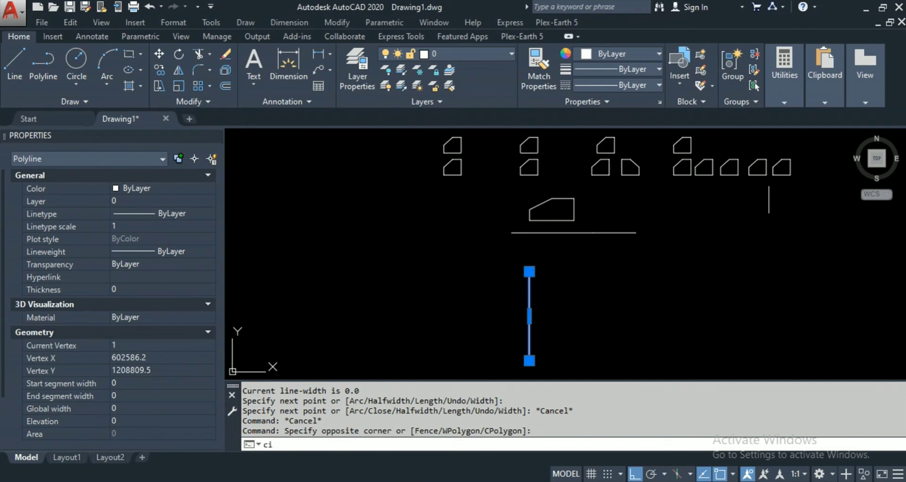
{"action": "key", "text": "Return"}
{"action": "key", "text": "Escape"}
{"action": "key", "text": "Escape"}
{"action": "key", "text": "Escape"}
Copy the vertical polyline five times in a horizontal row to its right, at uneven spacing.
{"action": "type", "text": "co"}
{"action": "key", "text": "Return"}
{"action": "left_click", "coordinate": [541, 320]}
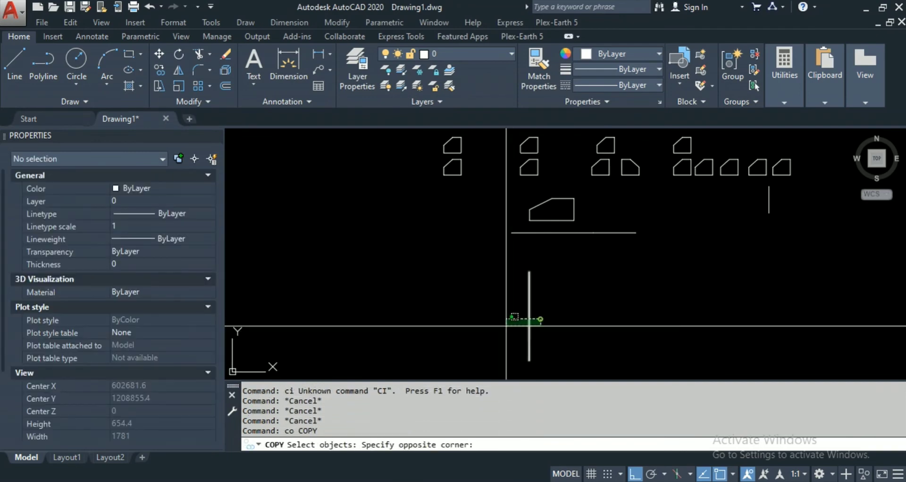
{"action": "left_click", "coordinate": [506, 326]}
{"action": "key", "text": "Return"}
{"action": "left_click", "coordinate": [579, 353]}
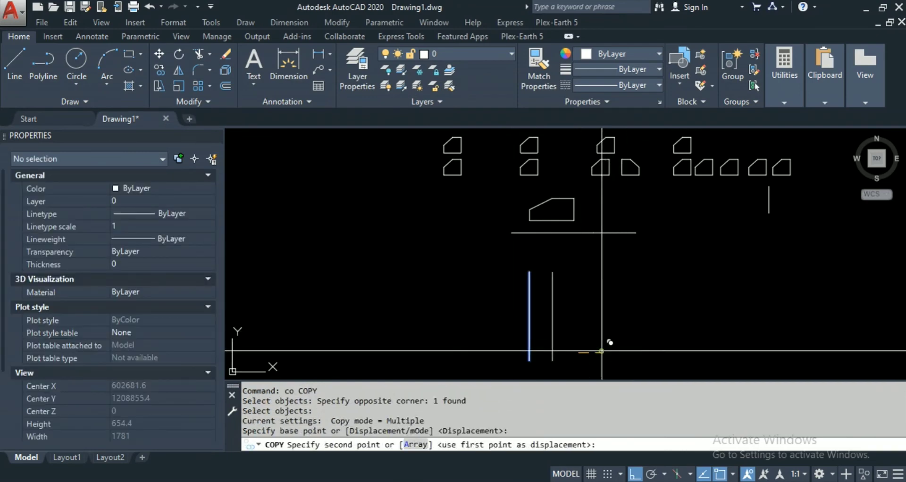
{"action": "left_click", "coordinate": [586, 352]}
{"action": "left_click", "coordinate": [626, 351]}
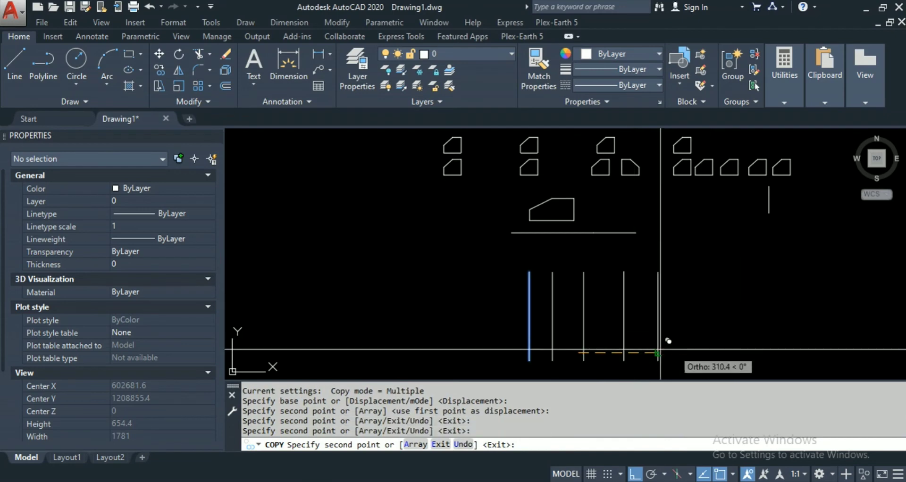
{"action": "left_click", "coordinate": [686, 347]}
{"action": "left_click", "coordinate": [705, 333]}
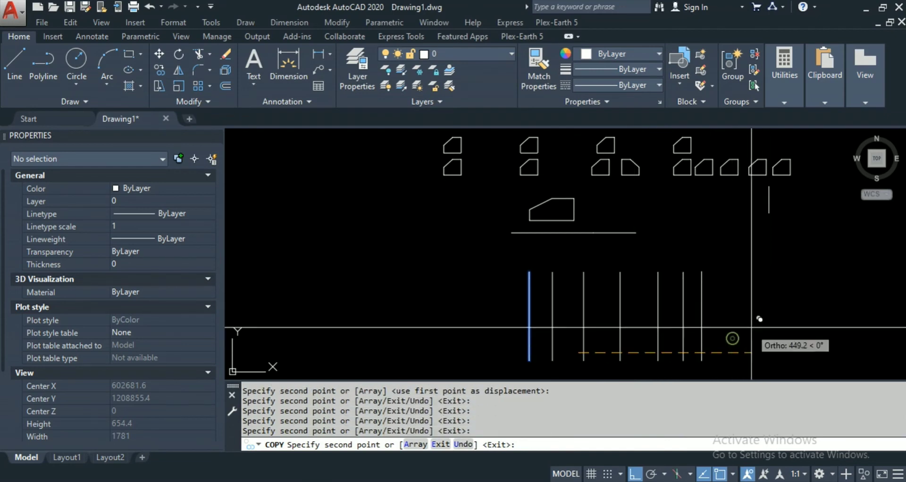
{"action": "key", "text": "Escape"}
{"action": "key", "text": "Escape"}
{"action": "key", "text": "Escape"}
{"action": "key", "text": "Escape"}
With Ortho off, draw a slanted polyline crossing all six vertical lines and reaching beyond both ends of the row.
{"action": "type", "text": "pl"}
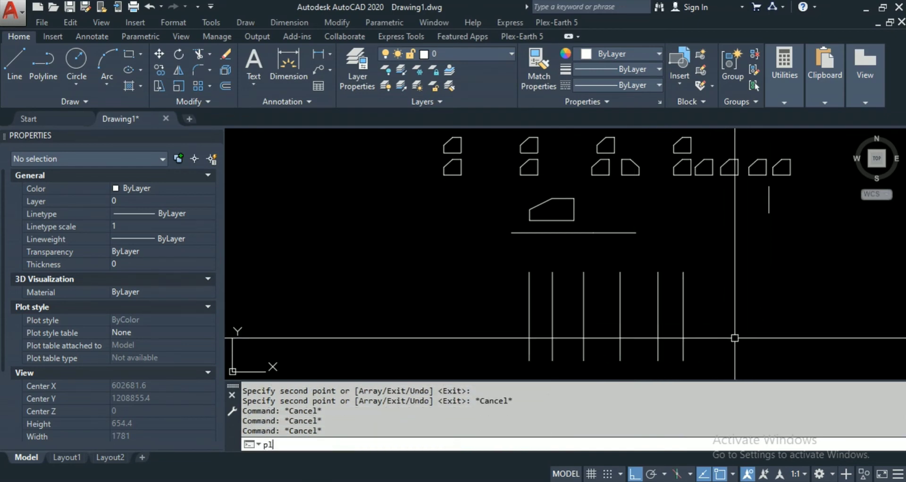
{"action": "key", "text": "Return"}
{"action": "left_click", "coordinate": [761, 327]}
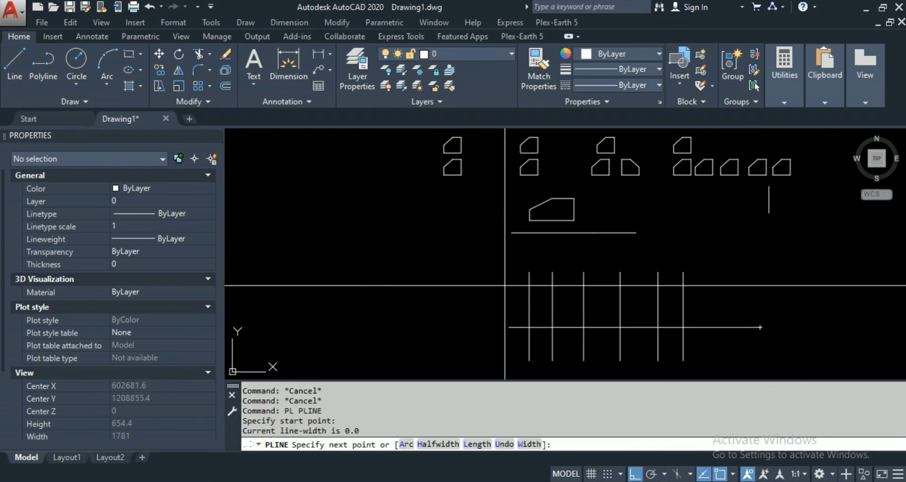
{"action": "left_click", "coordinate": [638, 475]}
{"action": "left_click", "coordinate": [468, 293]}
{"action": "key", "text": "Escape"}
{"action": "key", "text": "Escape"}
Trim the vertical lines below the slanted polyline with a fence across all six, using the slanted polyline as the cutting edge.
{"action": "scroll", "coordinate": [634, 349], "scroll_direction": "up", "scroll_amount": 2}
{"action": "middle_click_drag", "start_coordinate": [682, 350], "coordinate": [683, 274]}
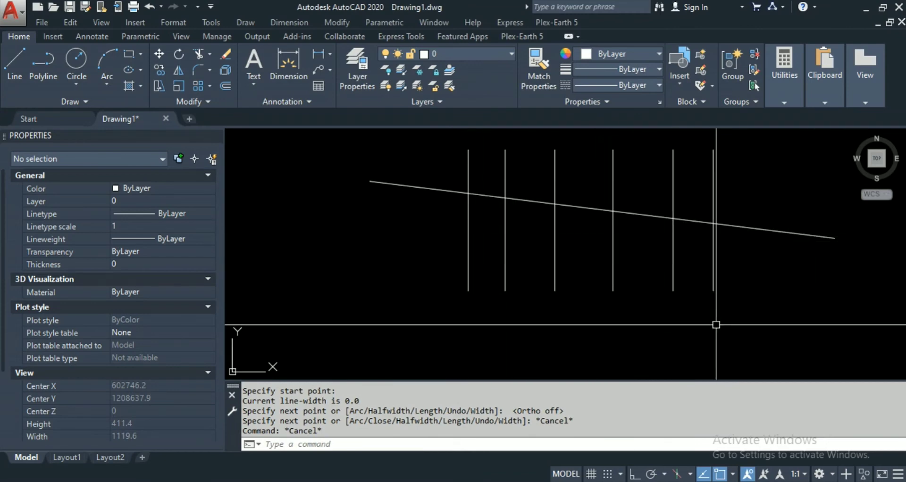
{"action": "type", "text": "tr"}
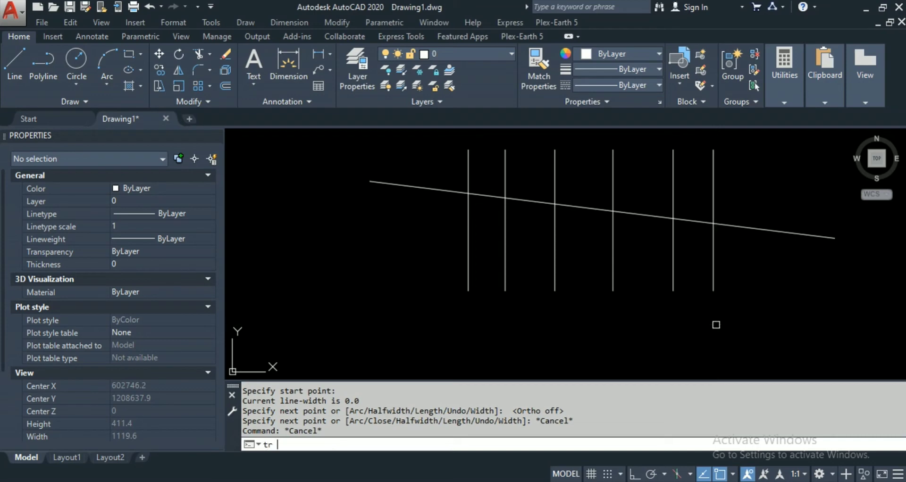
{"action": "key", "text": "Return"}
{"action": "left_click", "coordinate": [811, 207]}
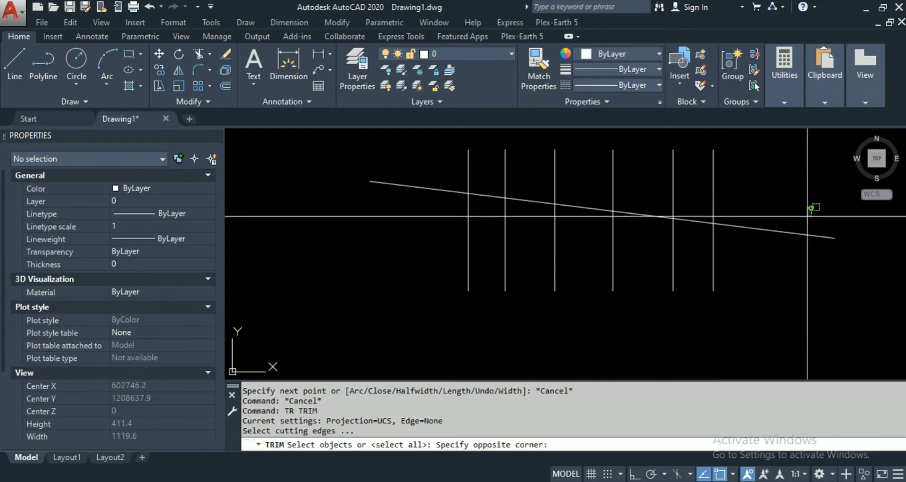
{"action": "left_click", "coordinate": [784, 255]}
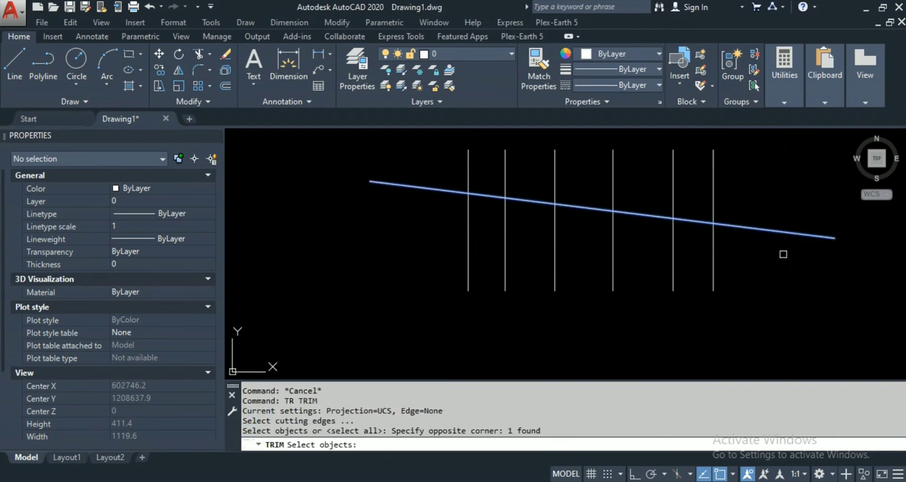
{"action": "key", "text": "Return"}
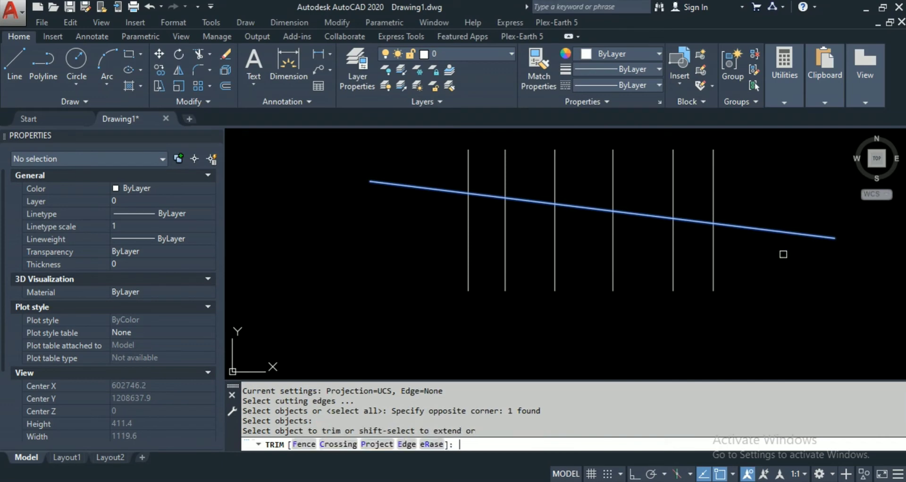
{"action": "type", "text": "f"}
{"action": "key", "text": "Return"}
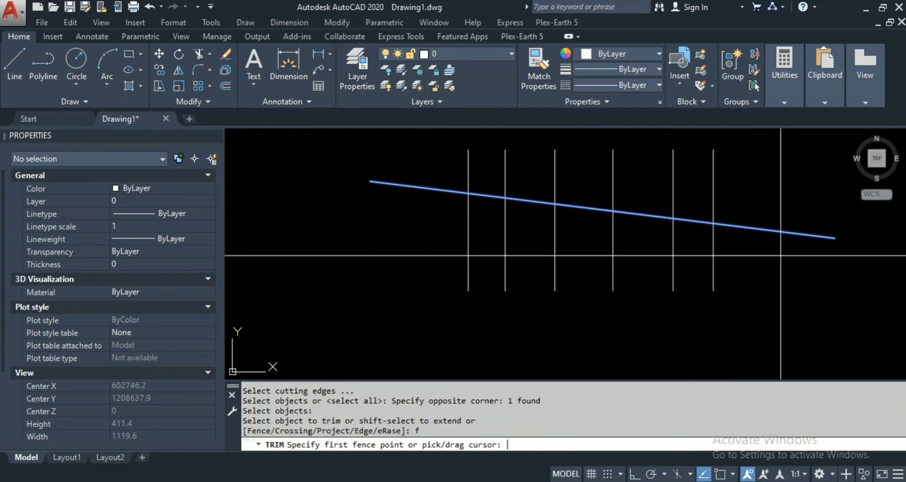
{"action": "left_click", "coordinate": [791, 267]}
{"action": "left_click", "coordinate": [631, 235]}
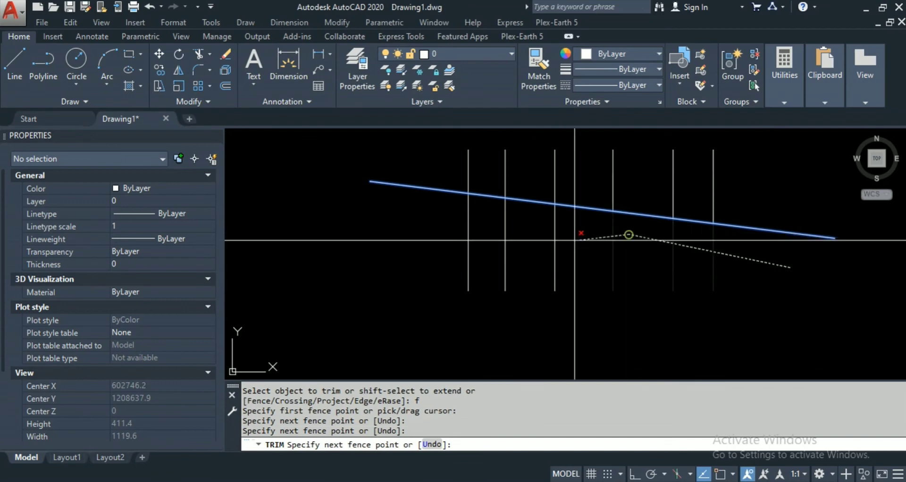
{"action": "left_click", "coordinate": [398, 224]}
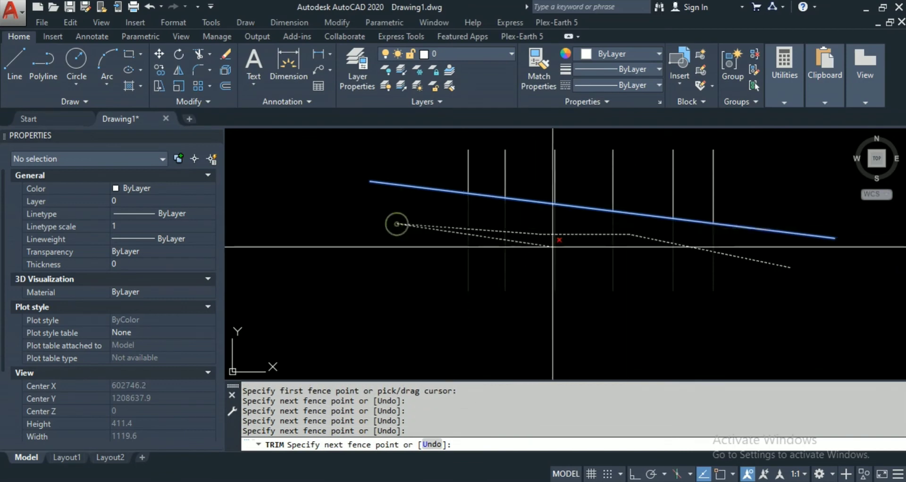
{"action": "key", "text": "Return"}
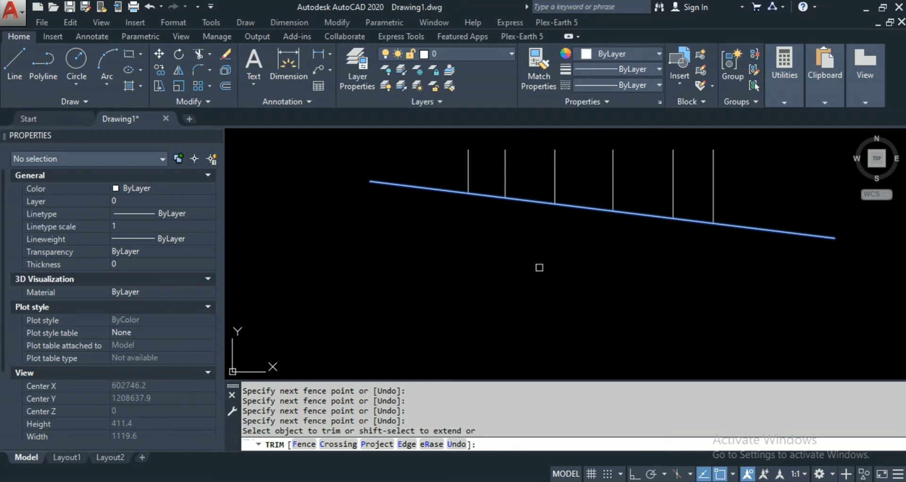
{"action": "key", "text": "Escape"}
{"action": "key", "text": "Escape"}
{"action": "key", "text": "Escape"}
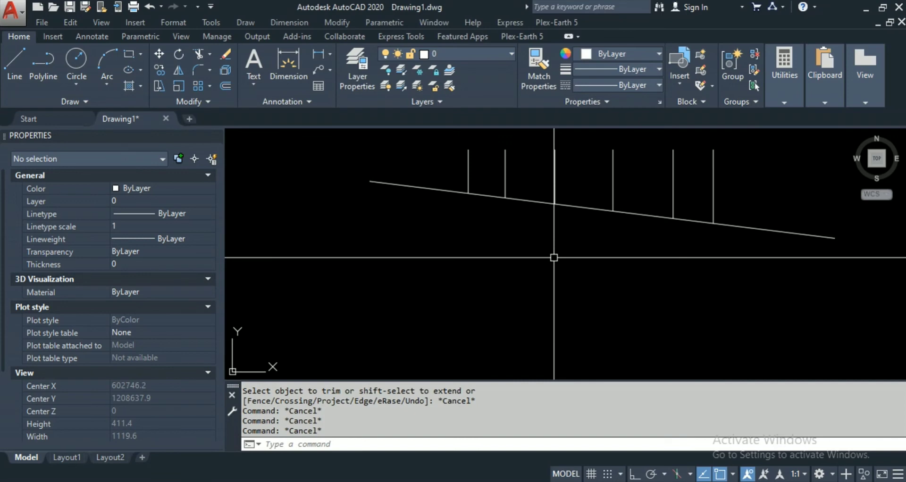
Place a horizontal construction line below the slanted polyline.
{"action": "type", "text": "xl"}
{"action": "key", "text": "Return"}
{"action": "type", "text": "h"}
{"action": "key", "text": "Return"}
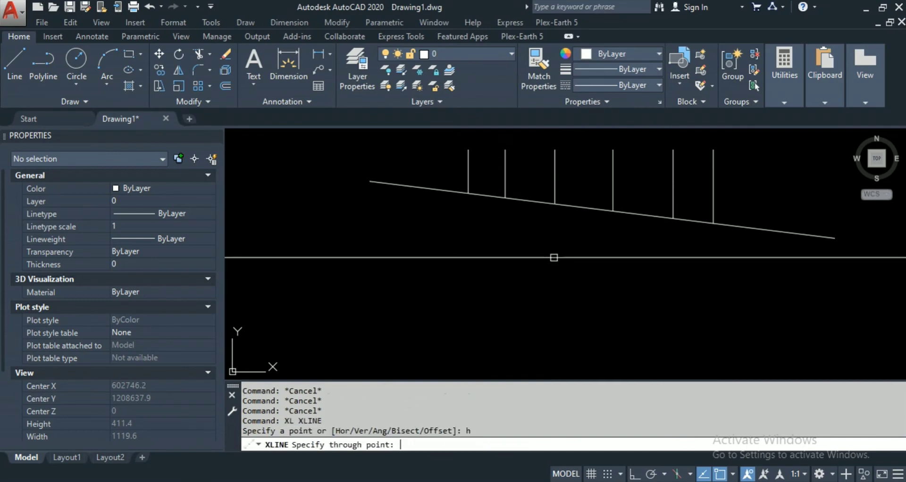
{"action": "left_click", "coordinate": [551, 336]}
{"action": "key", "text": "Escape"}
{"action": "key", "text": "Escape"}
{"action": "key", "text": "Escape"}
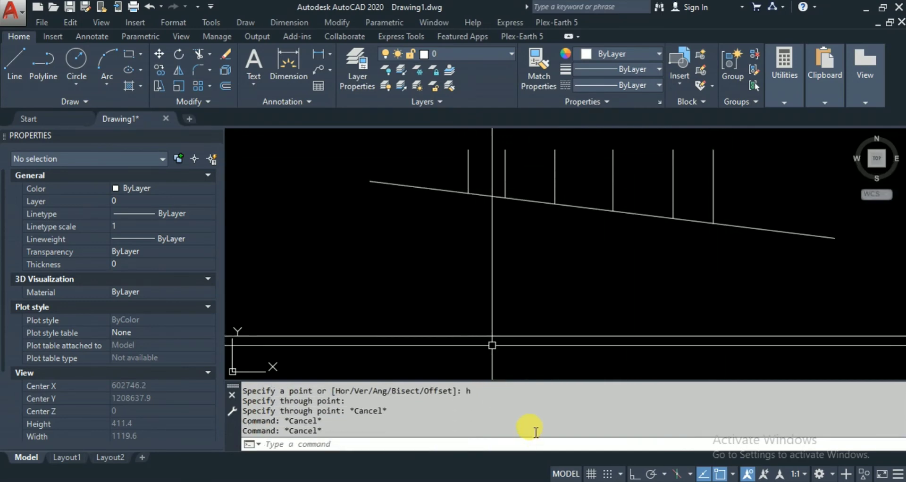
{"action": "key", "text": "Escape"}
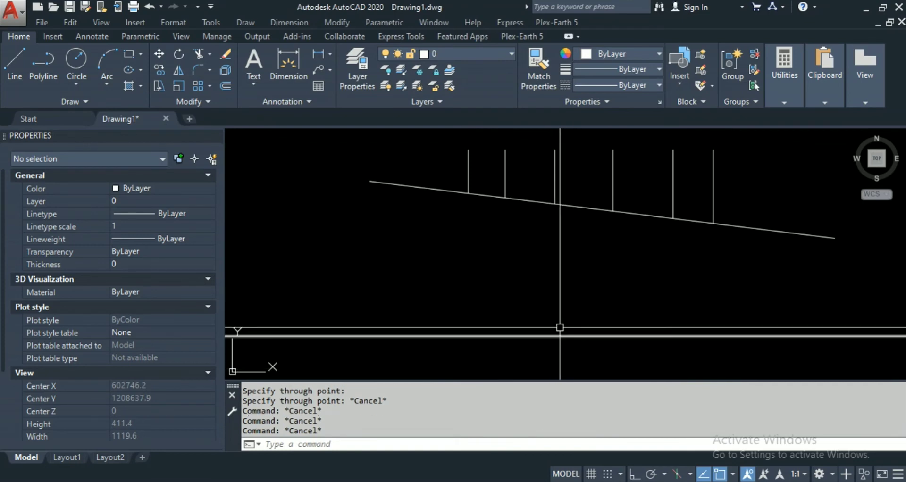
{"action": "key", "text": "Escape"}
{"action": "key", "text": "Escape"}
Extend the six vertical lines down to the horizontal construction line, using that line as the boundary edge.
{"action": "type", "text": "ex"}
{"action": "key", "text": "Return"}
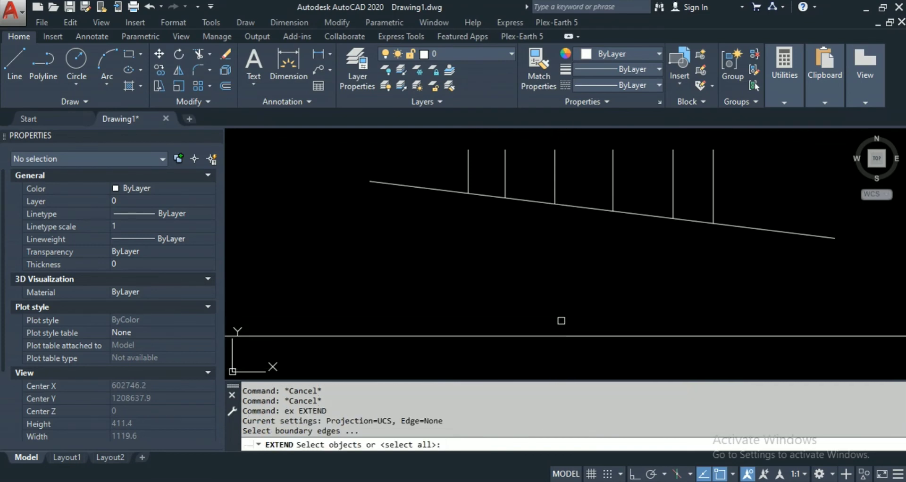
{"action": "left_click", "coordinate": [562, 307]}
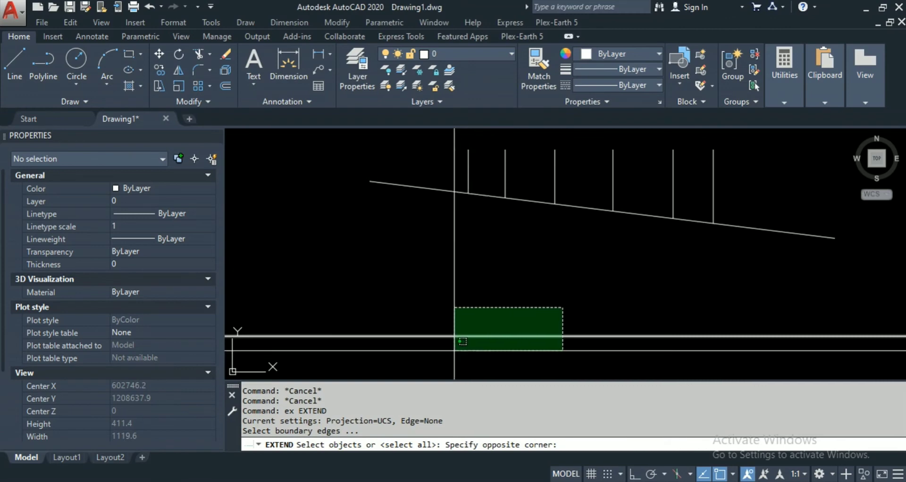
{"action": "left_click", "coordinate": [467, 345]}
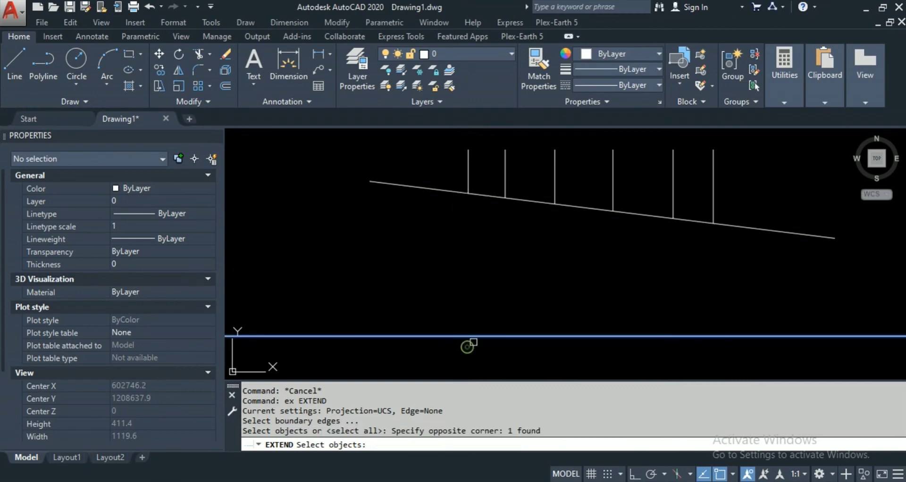
{"action": "key", "text": "Return"}
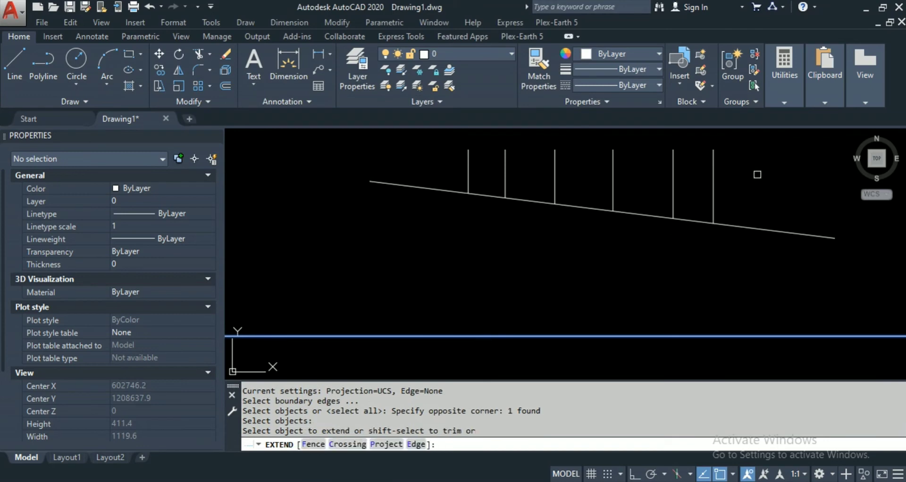
{"action": "left_click", "coordinate": [748, 182]}
{"action": "left_click", "coordinate": [431, 183]}
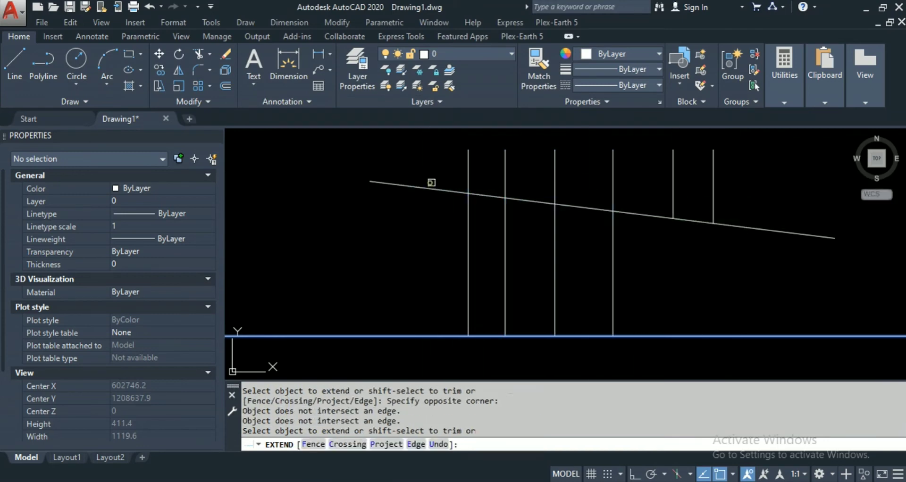
{"action": "left_click", "coordinate": [723, 196]}
{"action": "left_click", "coordinate": [666, 206]}
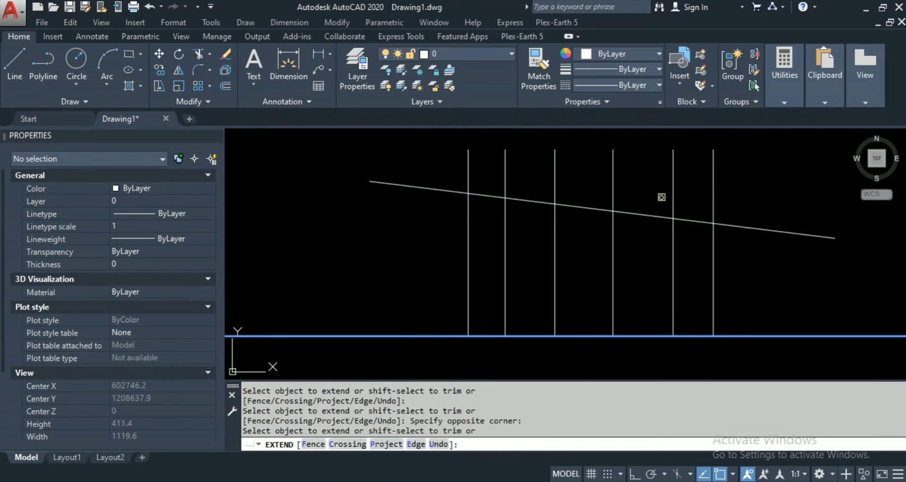
{"action": "key", "text": "Escape"}
{"action": "key", "text": "Escape"}
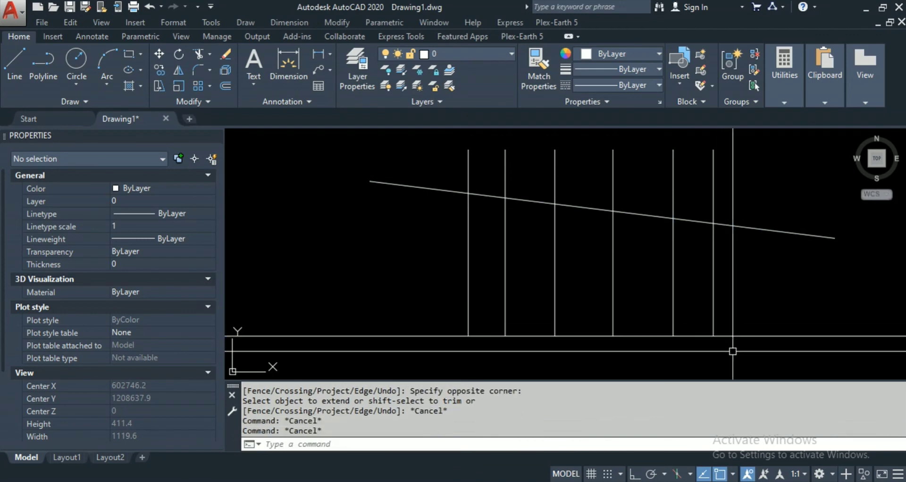
Undo the extension of the vertical lines.
{"action": "key", "text": "ctrl+z"}
{"action": "key", "text": "Escape"}
{"action": "key", "text": "Escape"}
{"action": "key", "text": "Escape"}
{"action": "key", "text": "Escape"}
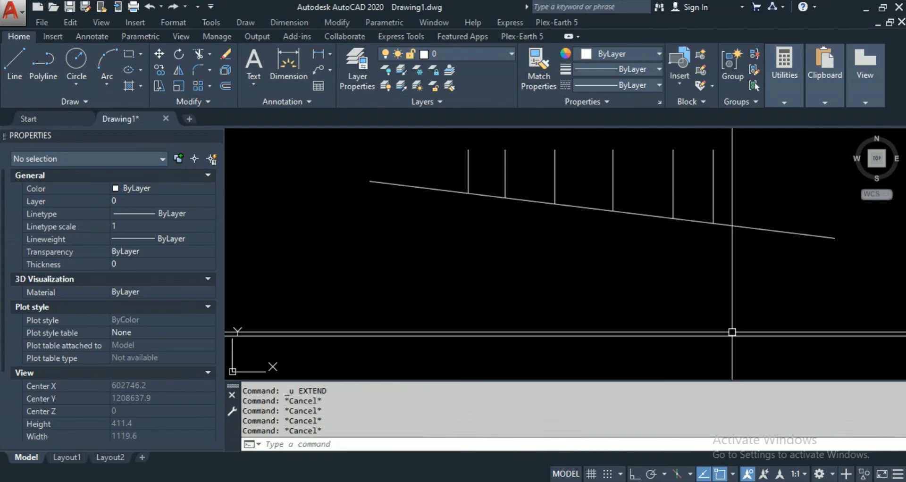
Extend the six vertical lines down to the horizontal construction line individually, using all objects as boundary edges.
{"action": "type", "text": "ex"}
{"action": "key", "text": "Return"}
{"action": "key", "text": "Return"}
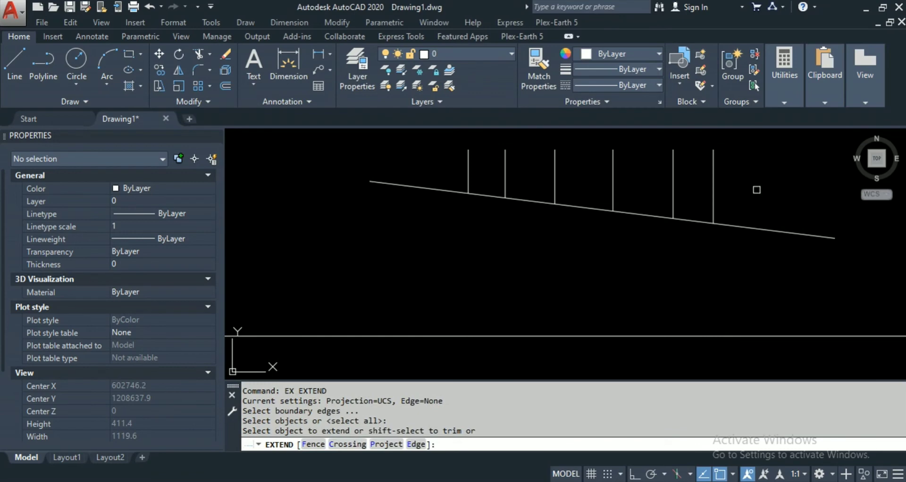
{"action": "left_click", "coordinate": [757, 190]}
{"action": "left_click", "coordinate": [631, 204]}
{"action": "left_click", "coordinate": [616, 194]}
{"action": "left_click", "coordinate": [560, 190]}
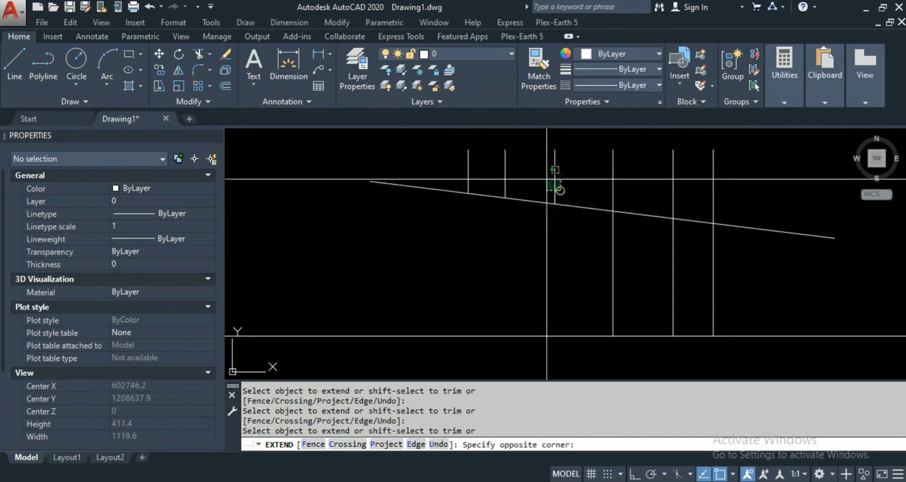
{"action": "left_click", "coordinate": [547, 179]}
{"action": "left_click", "coordinate": [506, 173]}
{"action": "left_click", "coordinate": [470, 176]}
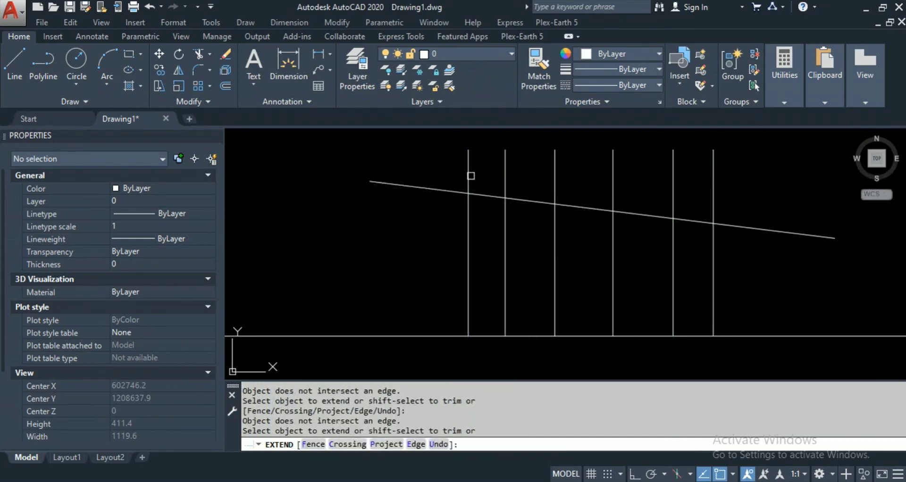
{"action": "key", "text": "Escape"}
{"action": "key", "text": "Escape"}
{"action": "key", "text": "Escape"}
{"action": "key", "text": "Escape"}
Copy the lowest five-sided shape in the first column of shapes to the empty area left of the existing drawings.
{"action": "middle_click_drag", "start_coordinate": [563, 308], "coordinate": [561, 248]}
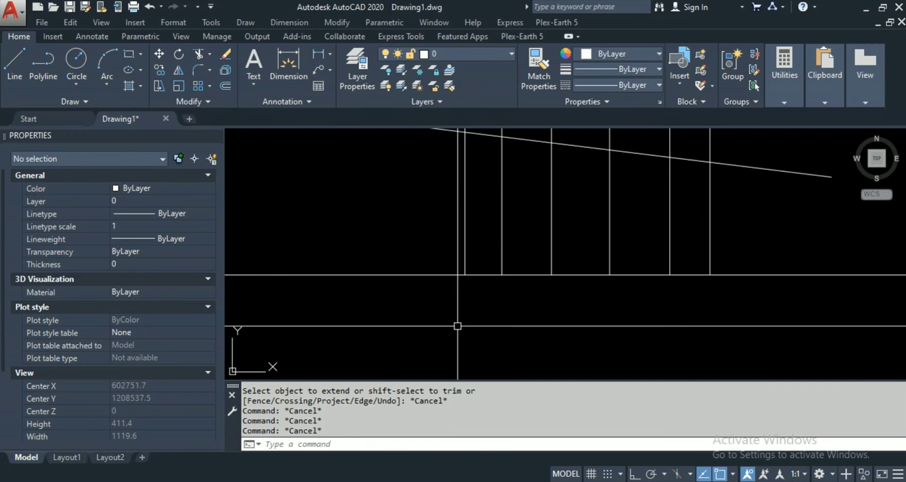
{"action": "scroll", "coordinate": [514, 238], "scroll_direction": "down", "scroll_amount": 5}
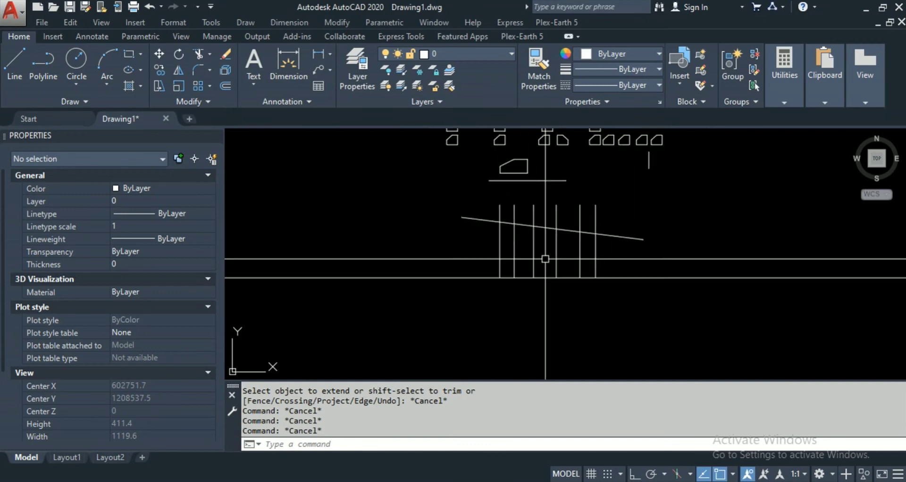
{"action": "scroll", "coordinate": [514, 239], "scroll_direction": "up", "scroll_amount": 6}
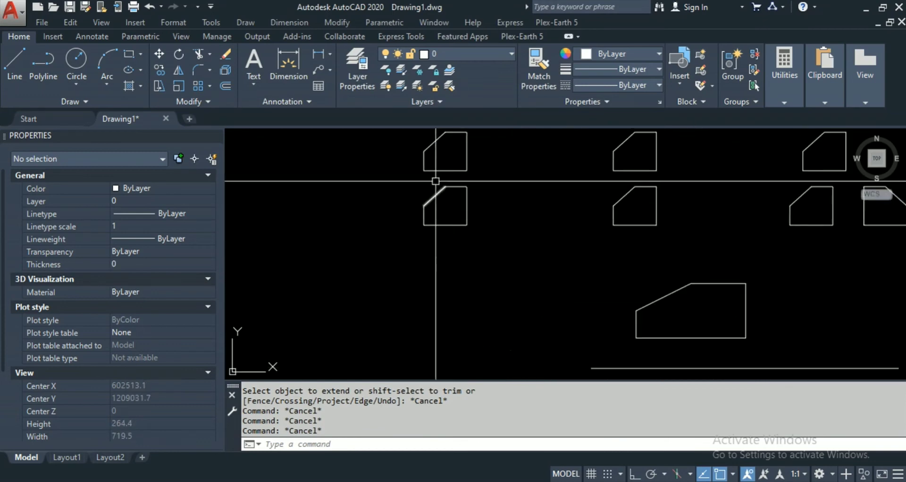
{"action": "left_click", "coordinate": [401, 184]}
{"action": "left_click", "coordinate": [509, 236]}
{"action": "type", "text": "co"}
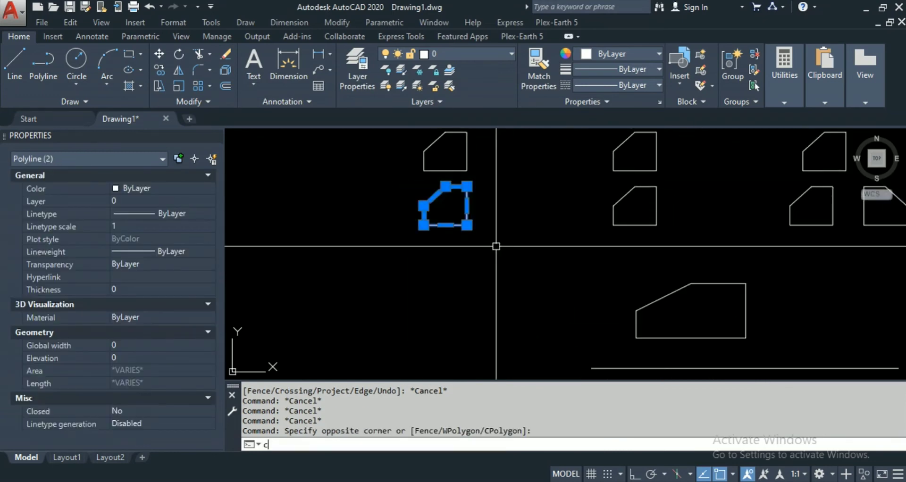
{"action": "key", "text": "Return"}
{"action": "left_click", "coordinate": [393, 252]}
{"action": "scroll", "coordinate": [690, 226], "scroll_direction": "down", "scroll_amount": 6}
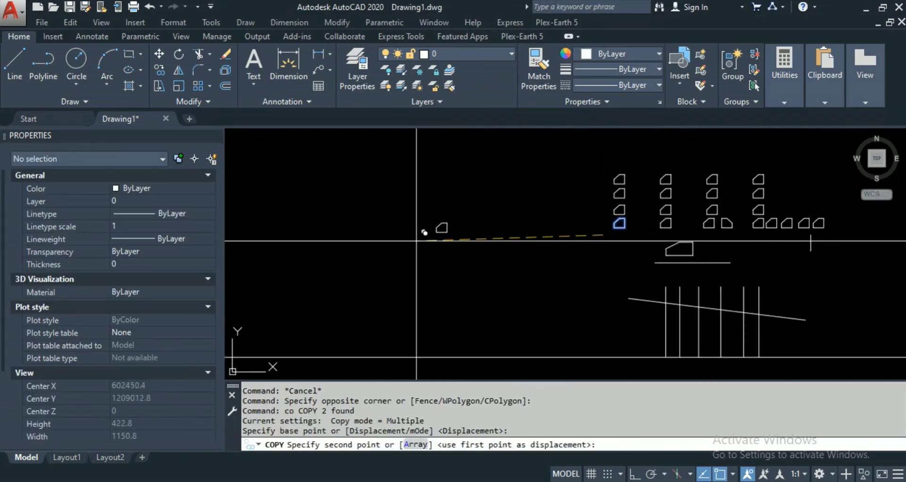
{"action": "left_click", "coordinate": [391, 242]}
{"action": "key", "text": "Escape"}
Create an associative rectangular array of the copied five-sided shape with 4 columns and 3 rows.
{"action": "scroll", "coordinate": [395, 238], "scroll_direction": "up", "scroll_amount": 7}
{"action": "key", "text": "Escape"}
{"action": "scroll", "coordinate": [433, 197], "scroll_direction": "up", "scroll_amount": 2}
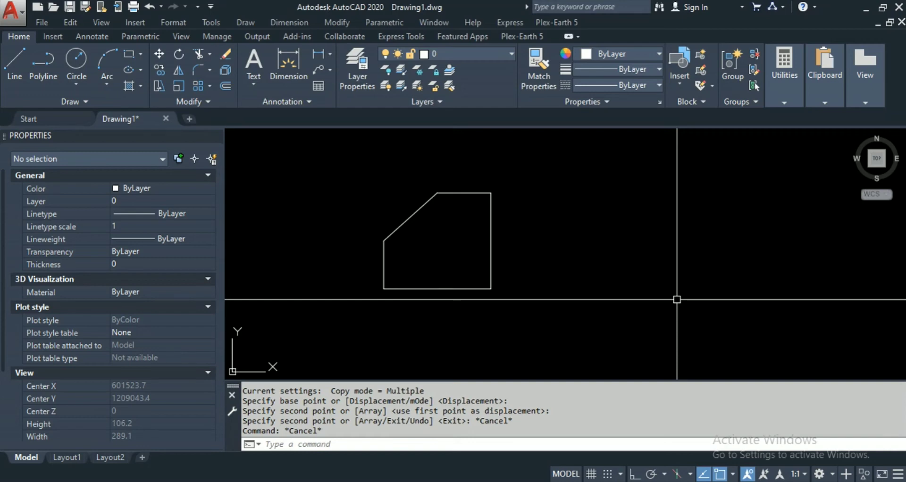
{"action": "type", "text": "ar"}
{"action": "key", "text": "Return"}
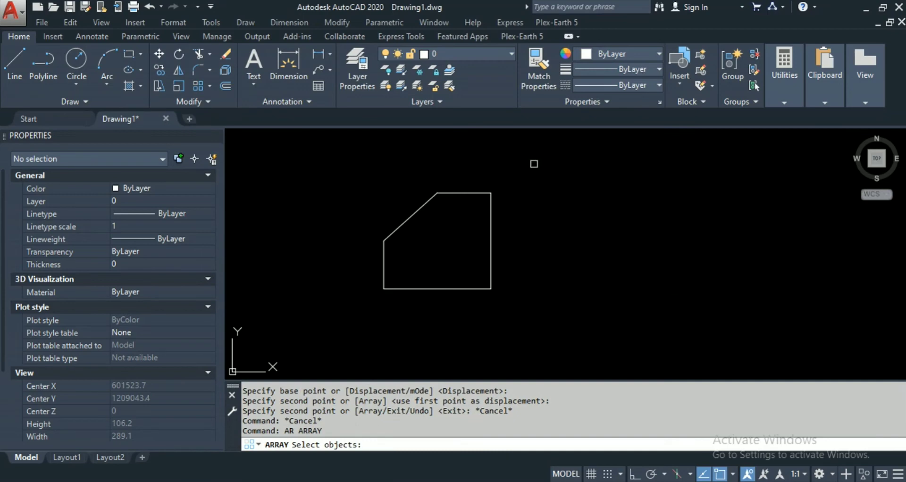
{"action": "left_click", "coordinate": [535, 161]}
{"action": "left_click", "coordinate": [345, 319]}
{"action": "key", "text": "Return"}
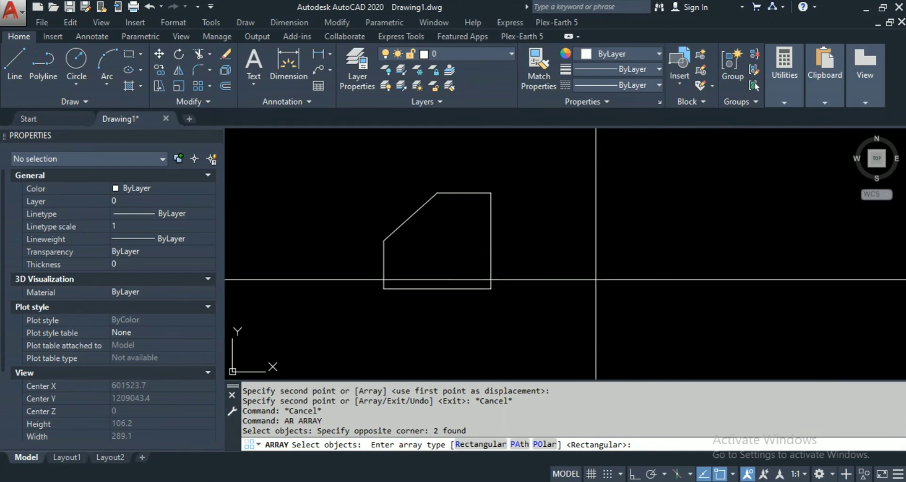
{"action": "key", "text": "Return"}
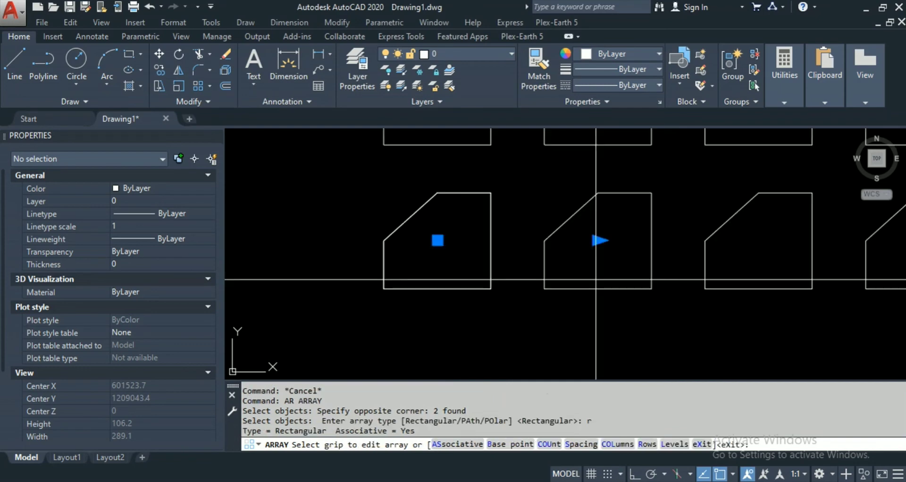
{"action": "scroll", "coordinate": [596, 279], "scroll_direction": "down", "scroll_amount": 2}
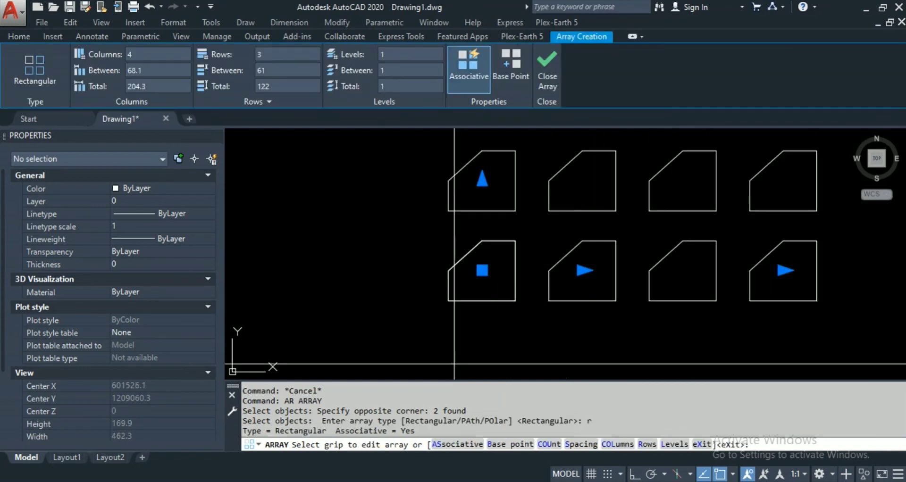
{"action": "key", "text": "Escape"}
{"action": "key", "text": "Escape"}
{"action": "key", "text": "Escape"}
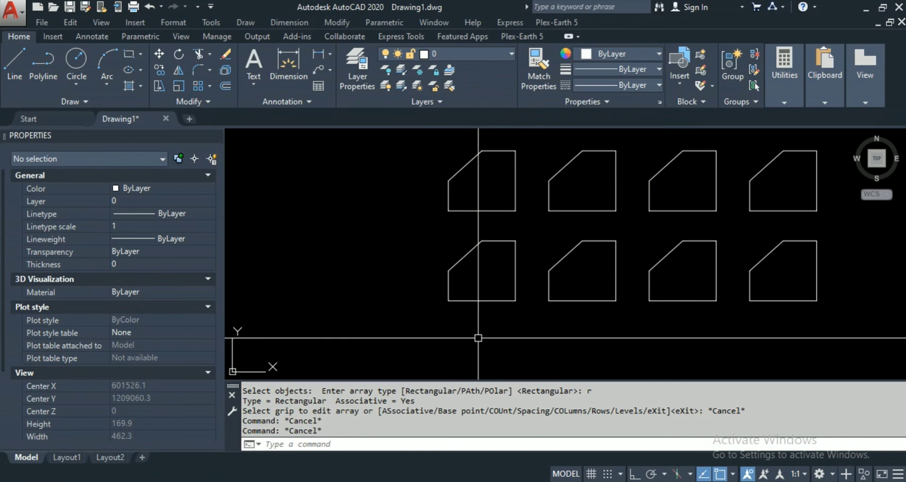
Set the rectangular array to 10 columns with a column spacing of 100.
{"action": "left_click", "coordinate": [452, 298]}
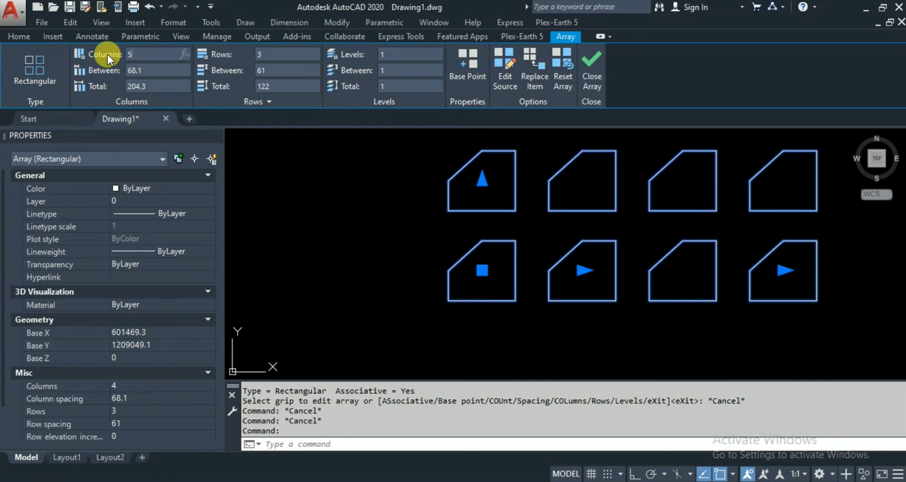
{"action": "key", "text": "Return"}
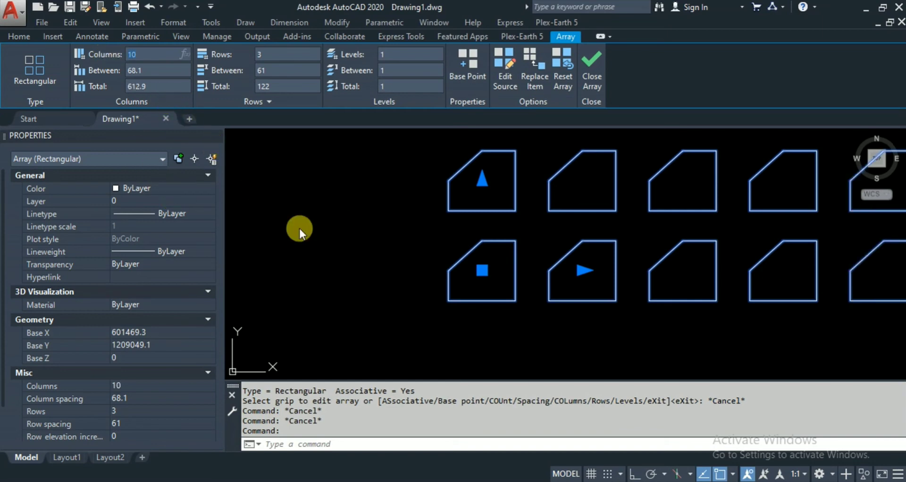
{"action": "scroll", "coordinate": [259, 234], "scroll_direction": "down", "scroll_amount": 4}
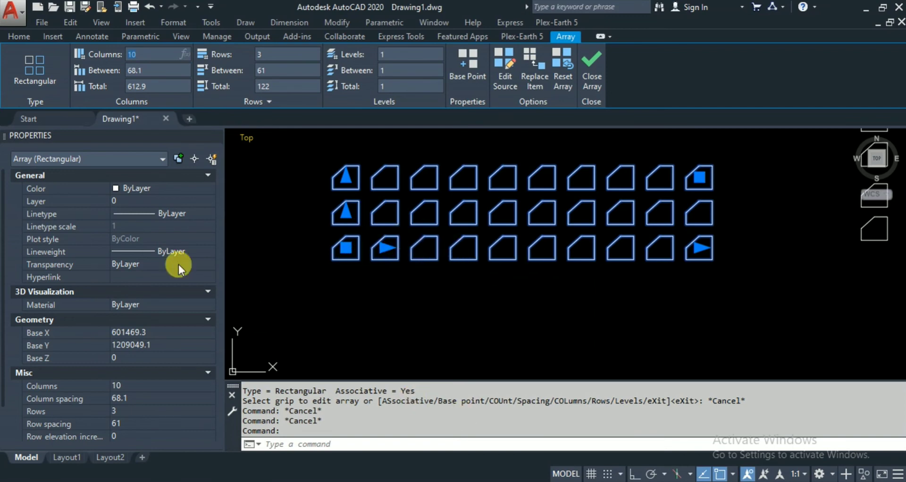
{"action": "left_click", "coordinate": [148, 71]}
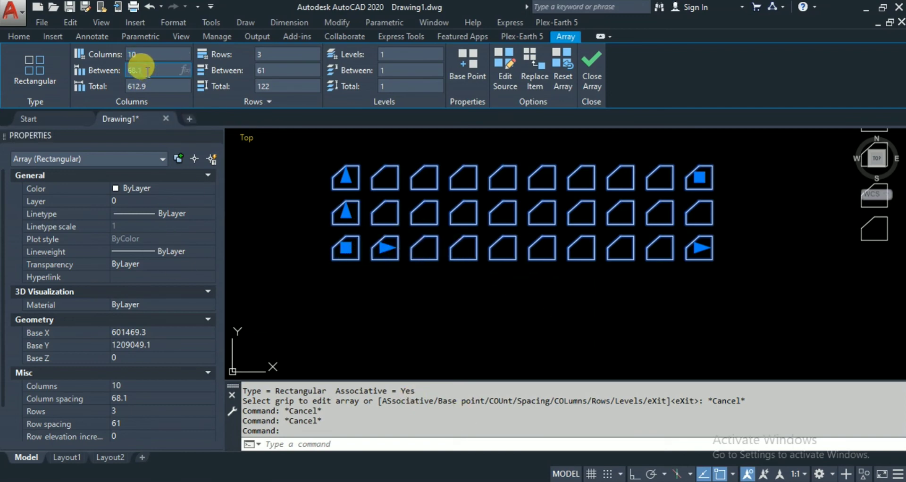
{"action": "type", "text": "100"}
{"action": "key", "text": "Return"}
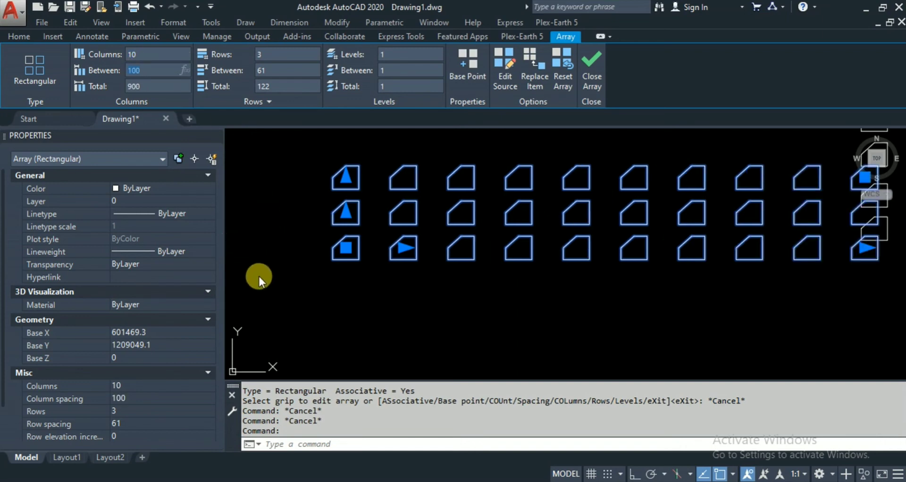
{"action": "scroll", "coordinate": [259, 276], "scroll_direction": "down", "scroll_amount": 1}
{"action": "left_click", "coordinate": [433, 292]}
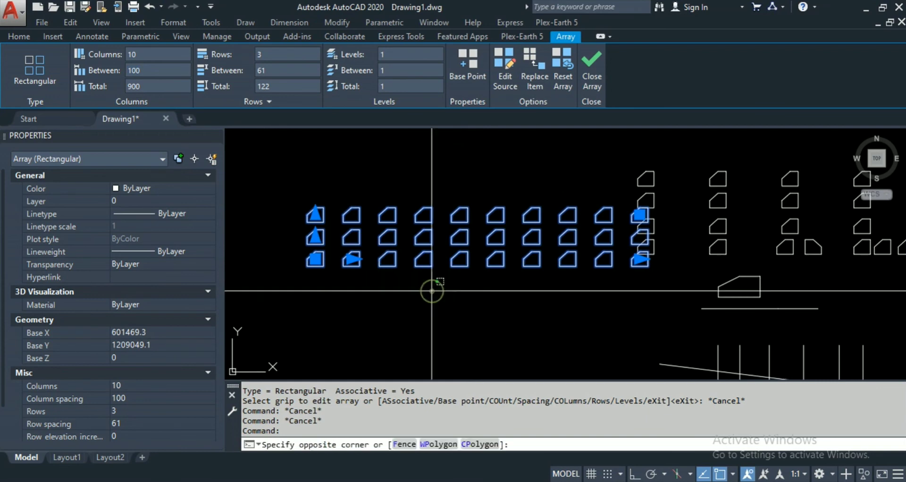
{"action": "key", "text": "Escape"}
{"action": "key", "text": "Escape"}
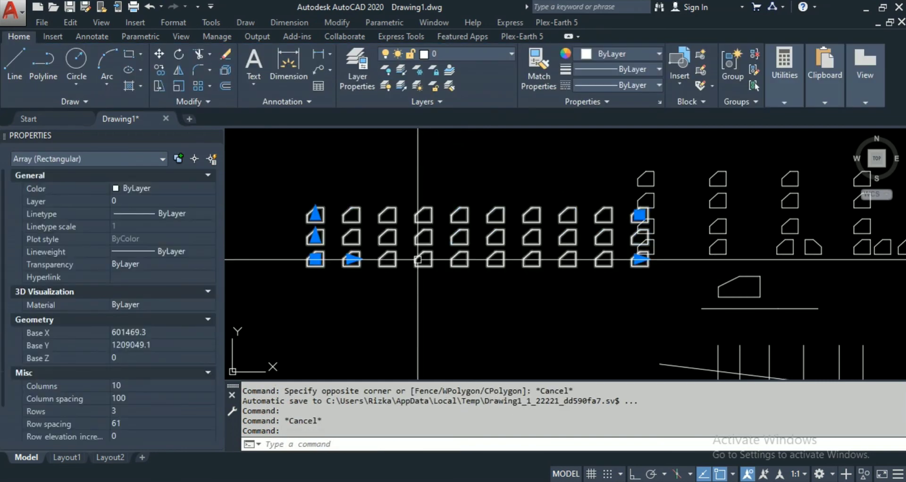
Move the rectangular array left, clear of the existing columns of shapes.
{"action": "type", "text": "m"}
{"action": "key", "text": "space"}
{"action": "left_click", "coordinate": [414, 301]}
{"action": "scroll", "coordinate": [553, 292], "scroll_direction": "down", "scroll_amount": 1}
{"action": "key", "text": "Escape"}
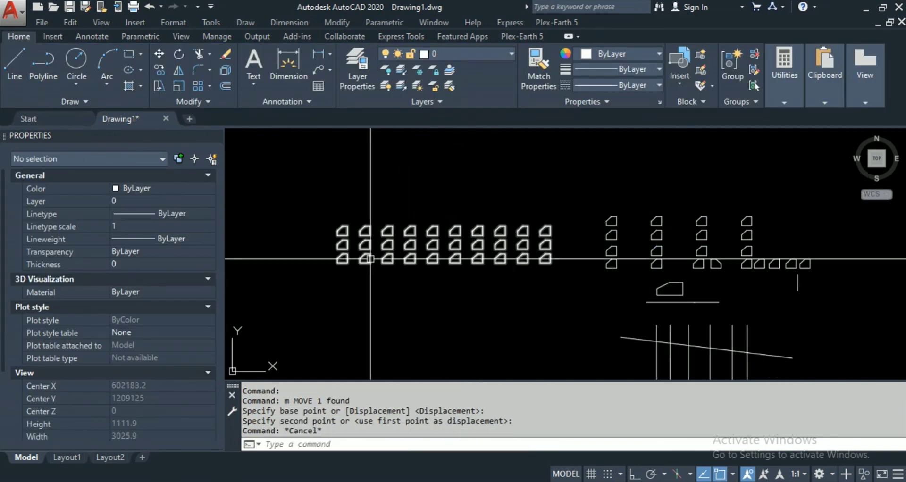
Set the rectangular array to 7 rows with a row spacing of 100.
{"action": "scroll", "coordinate": [330, 274], "scroll_direction": "up", "scroll_amount": 5}
{"action": "left_click", "coordinate": [287, 236]}
{"action": "left_click", "coordinate": [278, 241]}
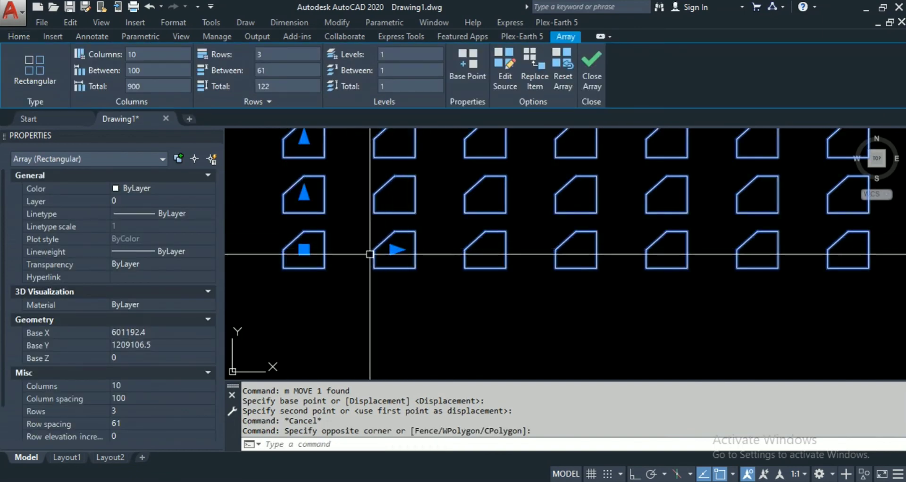
{"action": "left_click", "coordinate": [274, 52]}
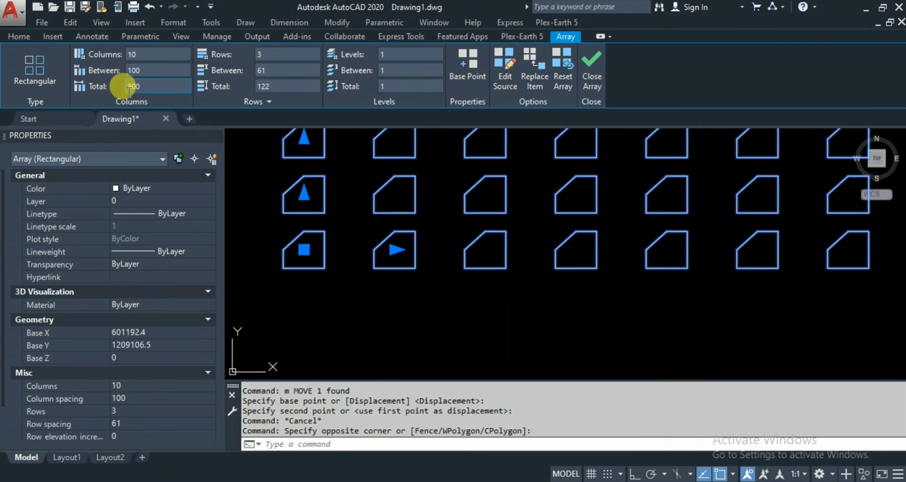
{"action": "scroll", "coordinate": [301, 255], "scroll_direction": "down", "scroll_amount": 4}
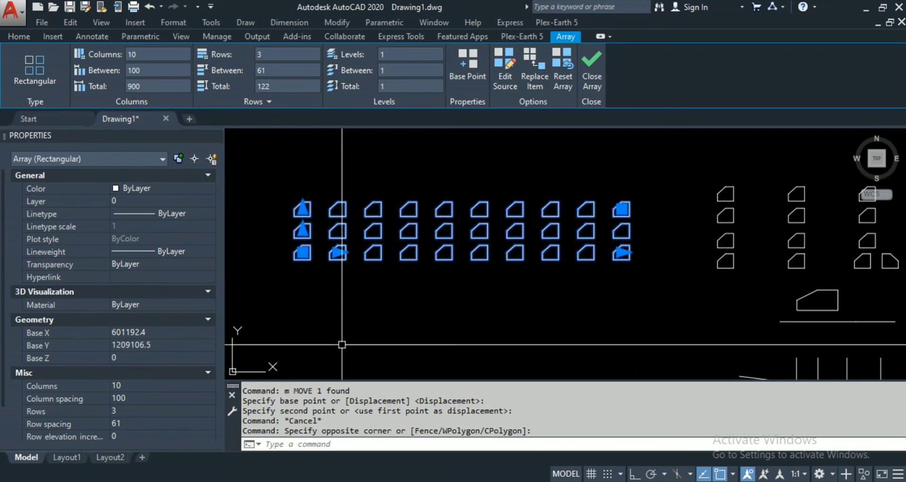
{"action": "left_click", "coordinate": [295, 85]}
{"action": "left_click", "coordinate": [301, 55]}
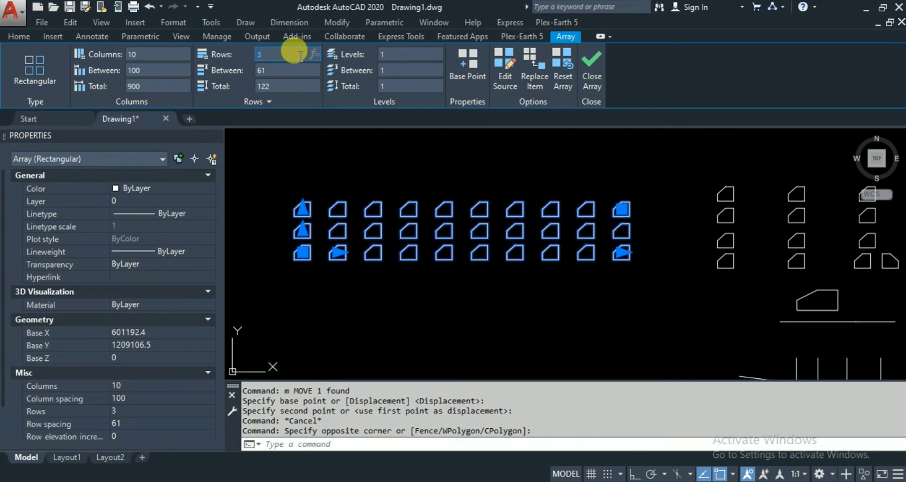
{"action": "key", "text": "Return"}
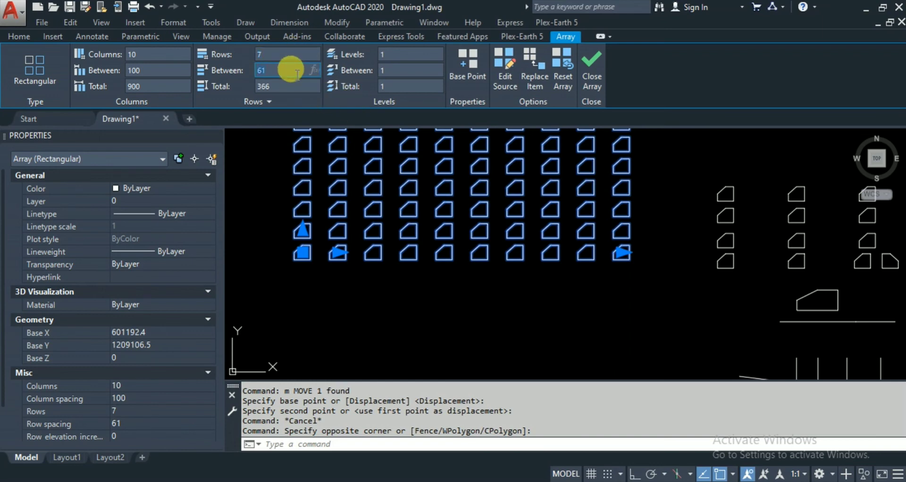
{"action": "key", "text": "Return"}
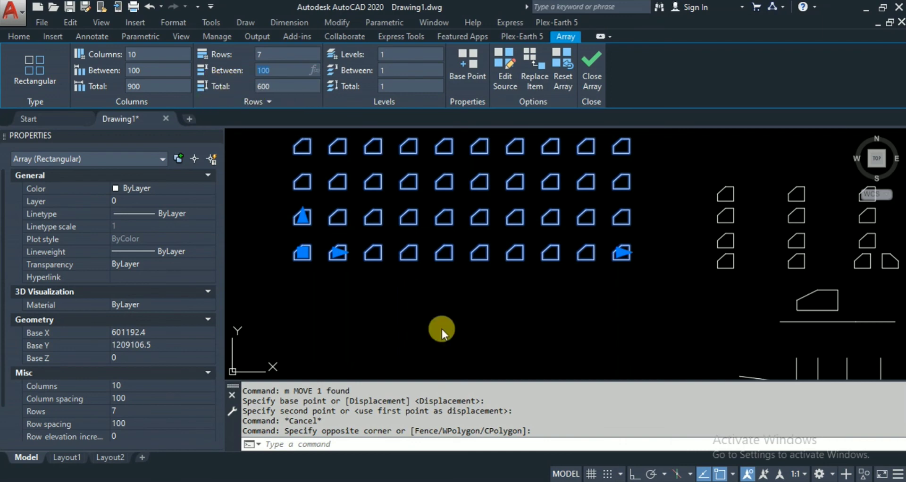
Stretch the array's column count to 30 columns running left from the base item, with a column spacing of -100.
{"action": "scroll", "coordinate": [442, 329], "scroll_direction": "down", "scroll_amount": 4}
{"action": "scroll", "coordinate": [436, 238], "scroll_direction": "up", "scroll_amount": 2}
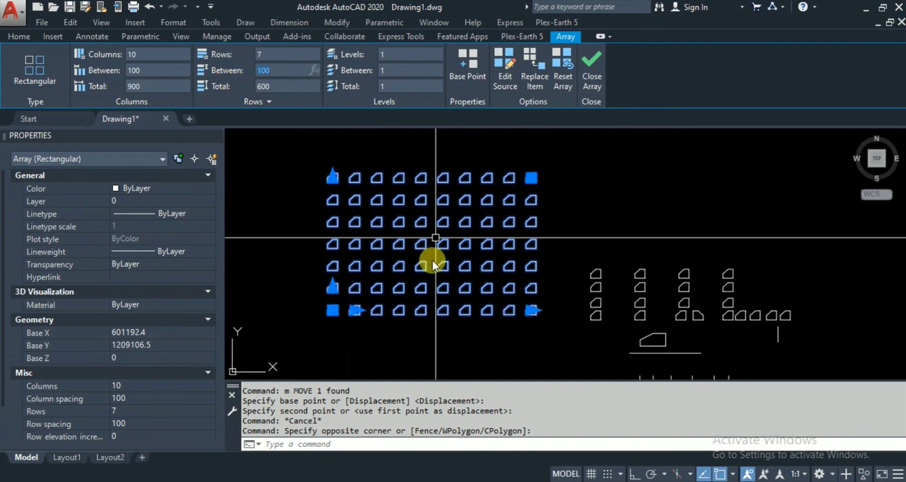
{"action": "left_click", "coordinate": [314, 158]}
{"action": "left_click", "coordinate": [284, 243]}
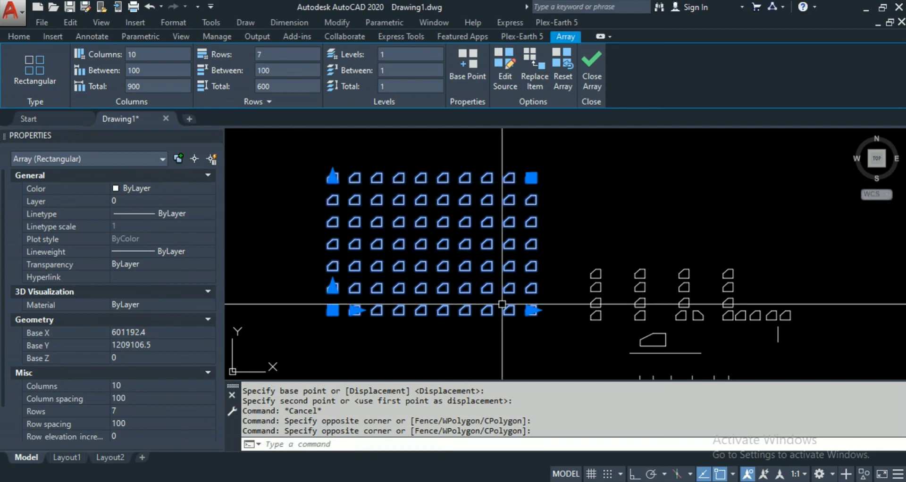
{"action": "left_click", "coordinate": [533, 310]}
{"action": "scroll", "coordinate": [647, 272], "scroll_direction": "down", "scroll_amount": 3}
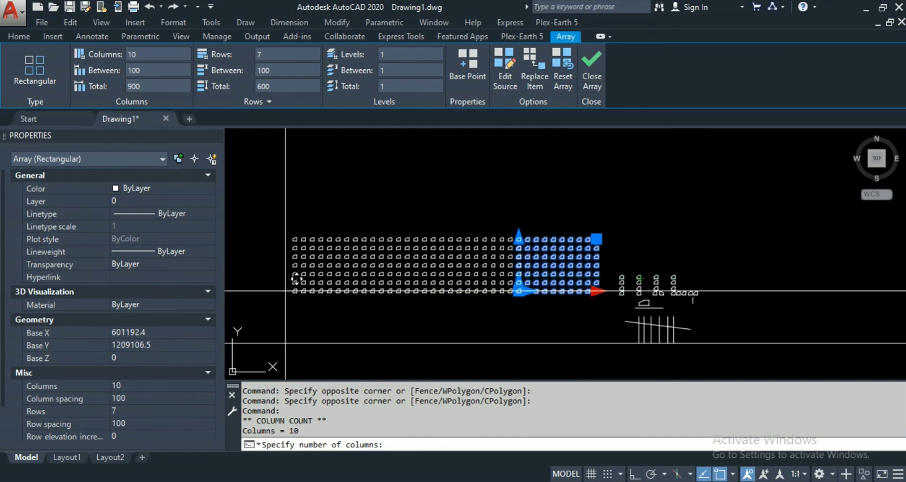
{"action": "left_click", "coordinate": [296, 278]}
{"action": "scroll", "coordinate": [520, 237], "scroll_direction": "up", "scroll_amount": 2}
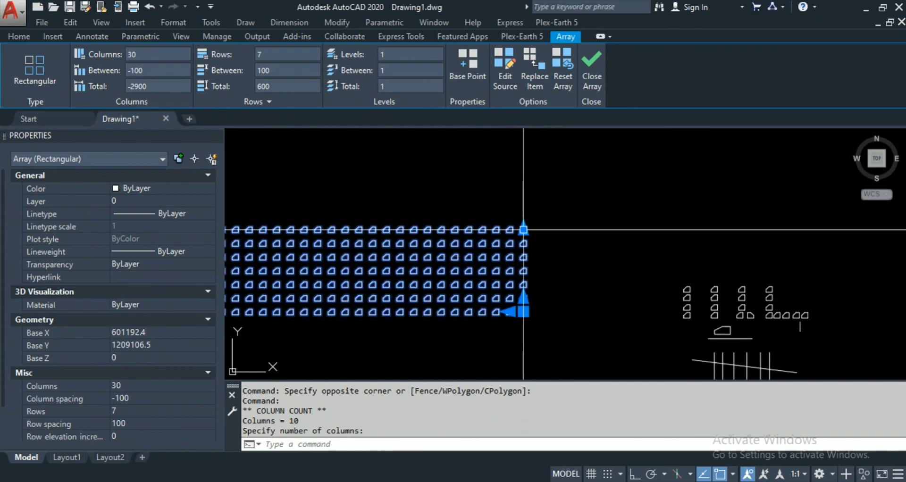
{"action": "left_click", "coordinate": [524, 230]}
Undo the polar array of the five-sided shape and its vertical line.
{"action": "key", "text": "Escape"}
{"action": "key", "text": "Escape"}
{"action": "key", "text": "ctrl+z"}
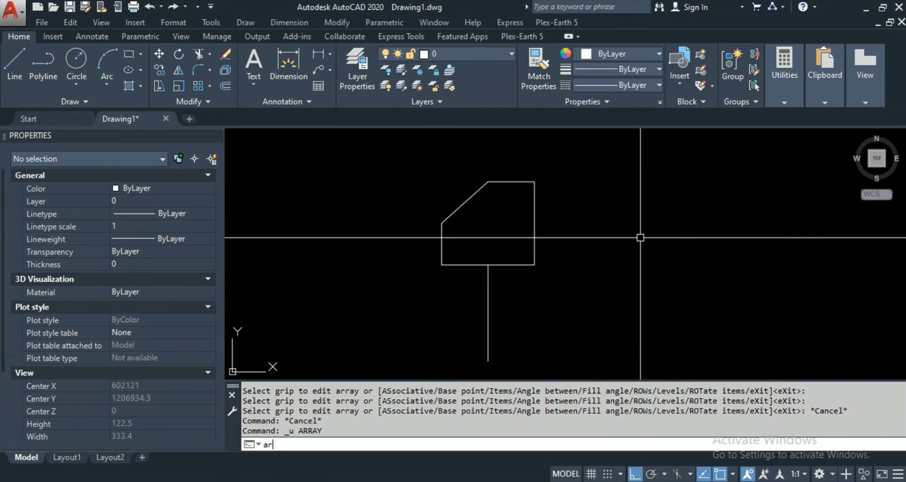
Create a polar array of the five-sided shape and its vertical line, centred on the line's lower endpoint.
{"action": "key", "text": "Return"}
{"action": "left_click", "coordinate": [569, 145]}
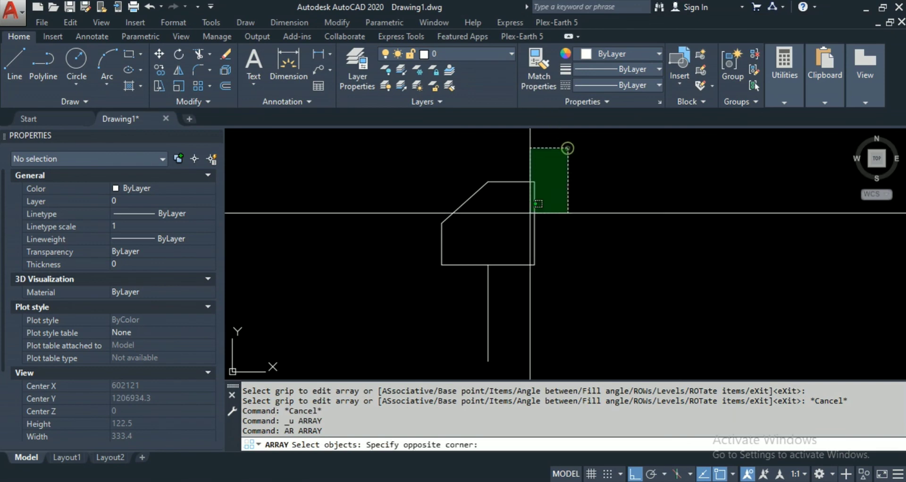
{"action": "left_click", "coordinate": [392, 377]}
{"action": "key", "text": "Return"}
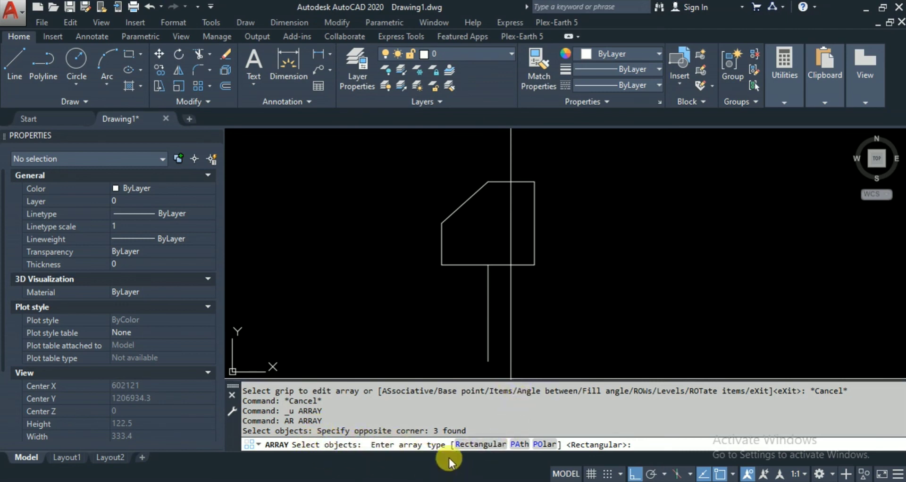
{"action": "left_click", "coordinate": [544, 445]}
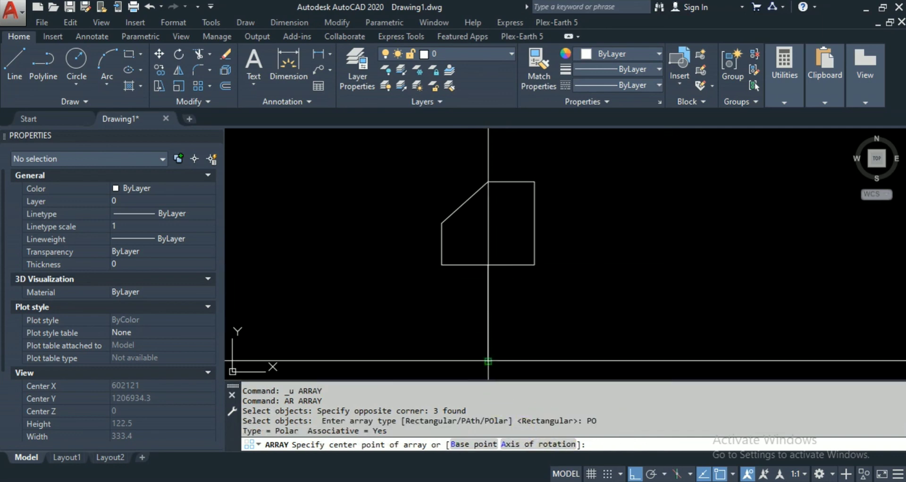
{"action": "scroll", "coordinate": [481, 334], "scroll_direction": "down", "scroll_amount": 2}
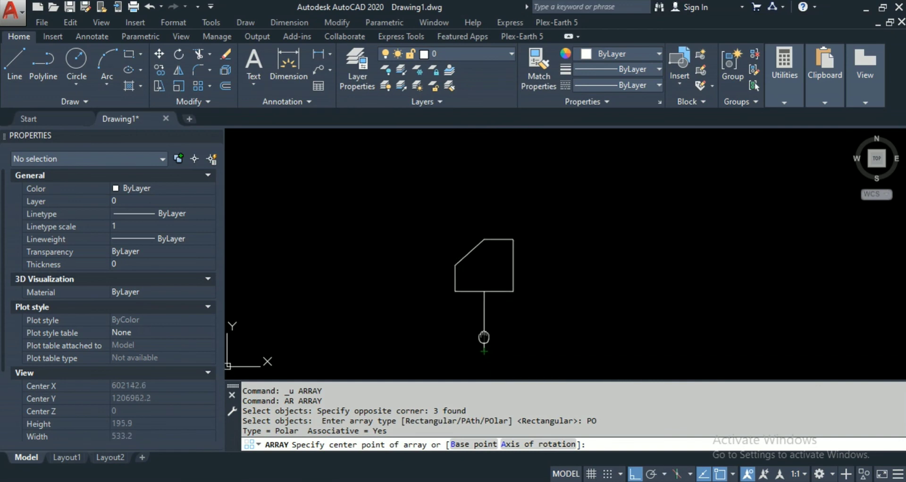
{"action": "scroll", "coordinate": [477, 293], "scroll_direction": "up", "scroll_amount": 5}
{"action": "left_click", "coordinate": [464, 240]}
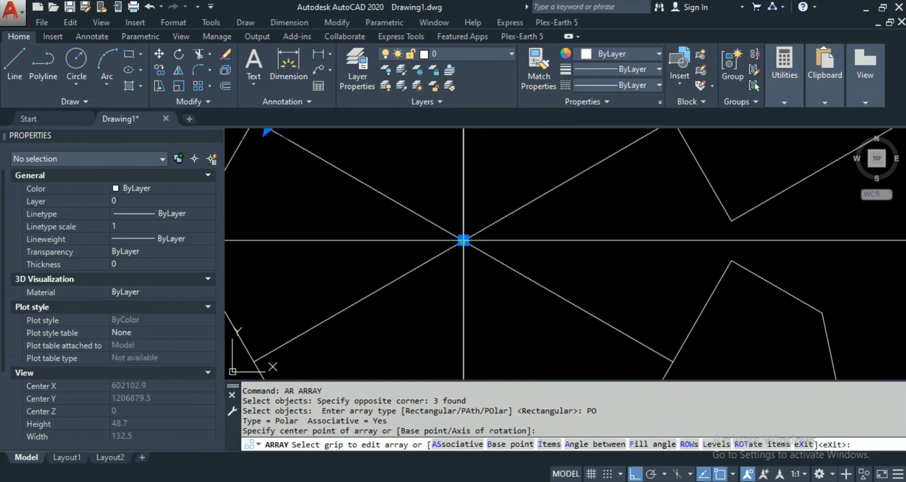
Set the polar array's item count to 5.
{"action": "scroll", "coordinate": [501, 327], "scroll_direction": "down", "scroll_amount": 6}
{"action": "scroll", "coordinate": [500, 318], "scroll_direction": "down", "scroll_amount": 5}
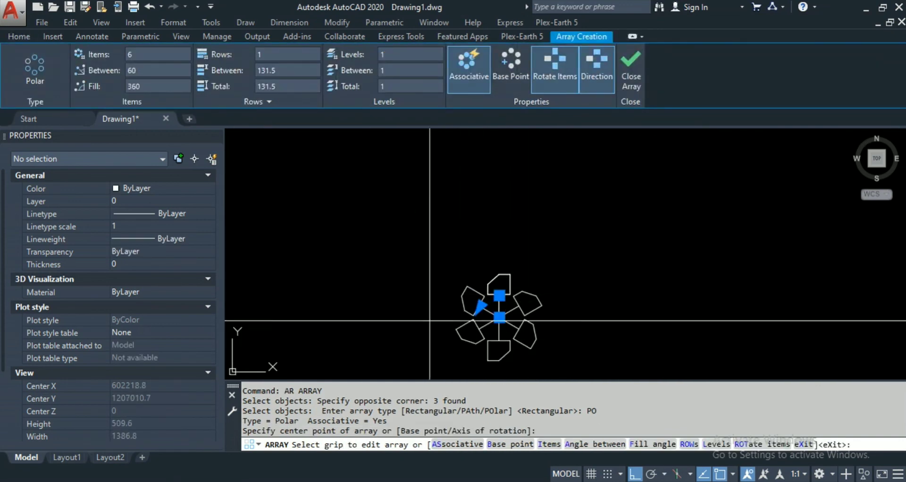
{"action": "left_click", "coordinate": [169, 49]}
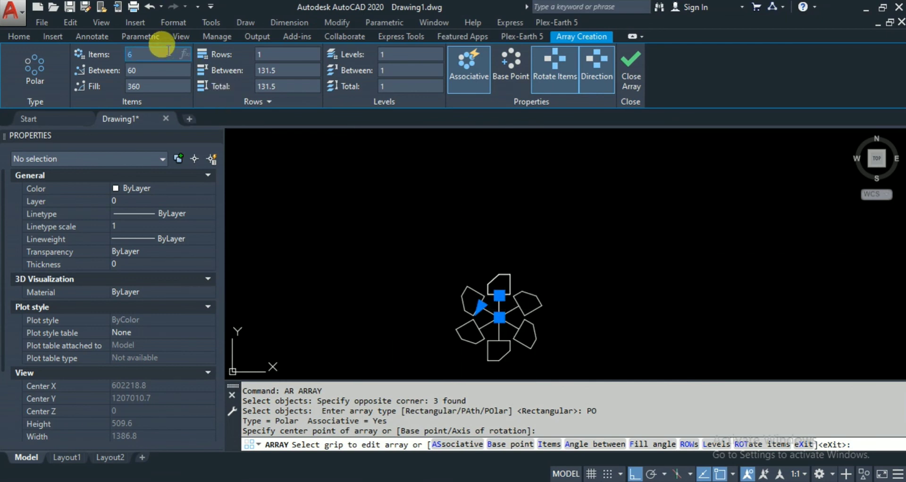
{"action": "type", "text": "5"}
{"action": "key", "text": "Return"}
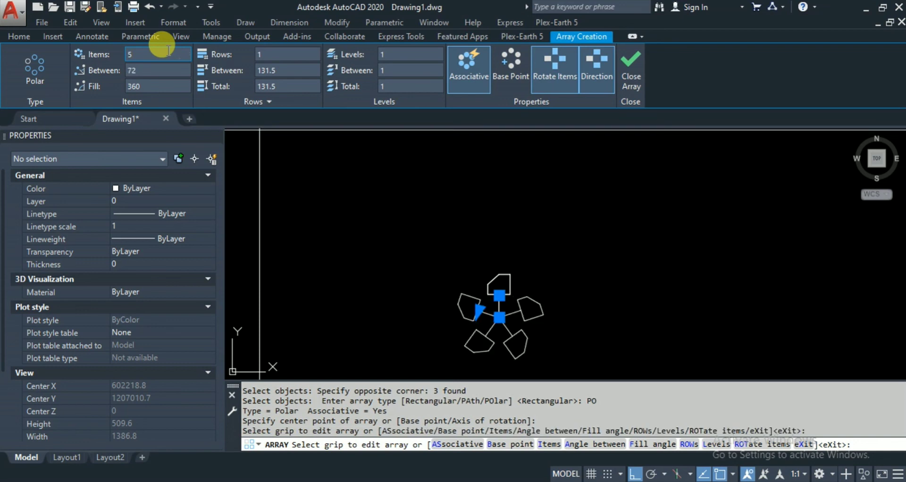
Set the polar array's item count to 10.
{"action": "left_click", "coordinate": [168, 54]}
{"action": "type", "text": "1"}
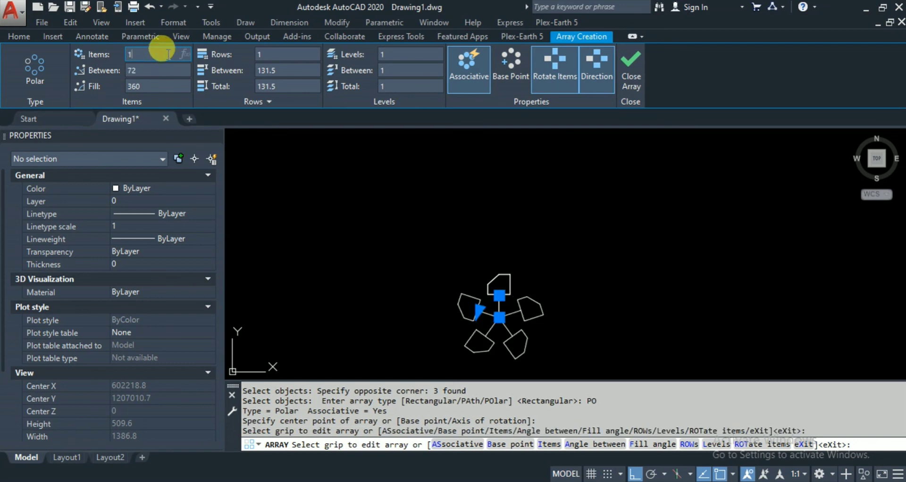
{"action": "type", "text": "0"}
{"action": "key", "text": "Return"}
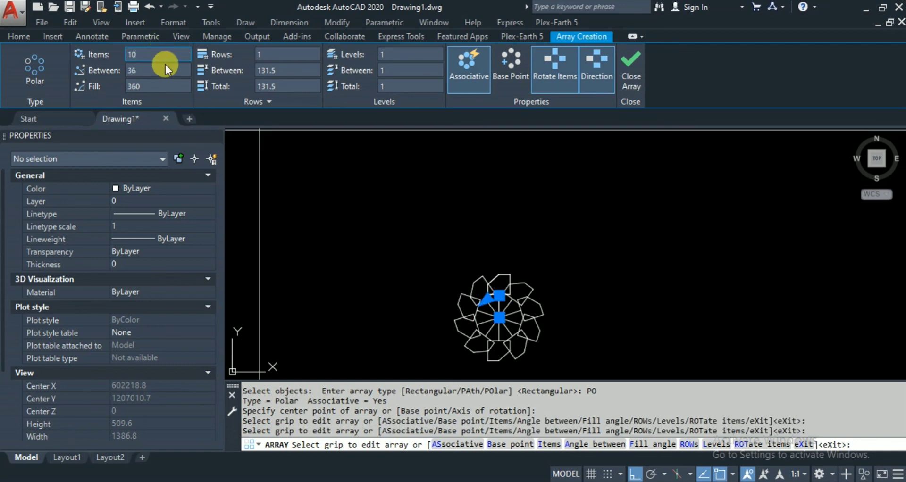
Try a fill angle of 180 degrees on the polar array, and restore it to the full 360 degrees.
{"action": "left_click", "coordinate": [160, 88]}
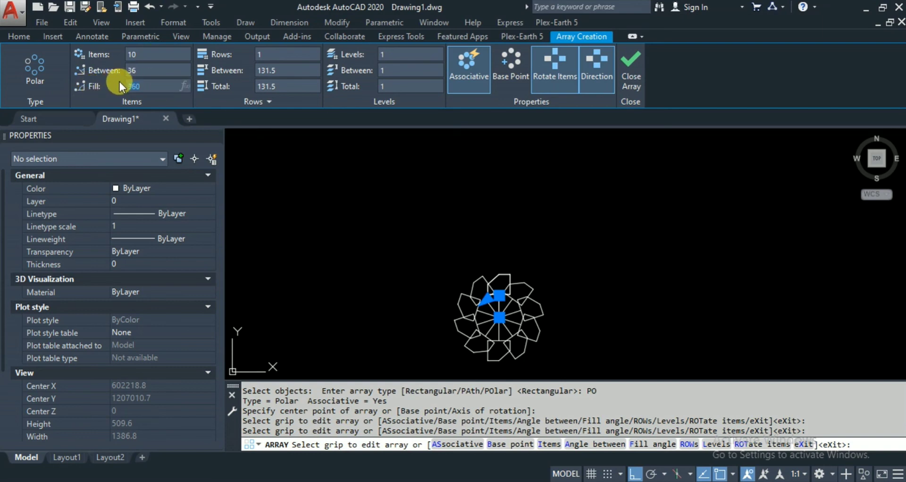
{"action": "type", "text": "180"}
{"action": "key", "text": "Return"}
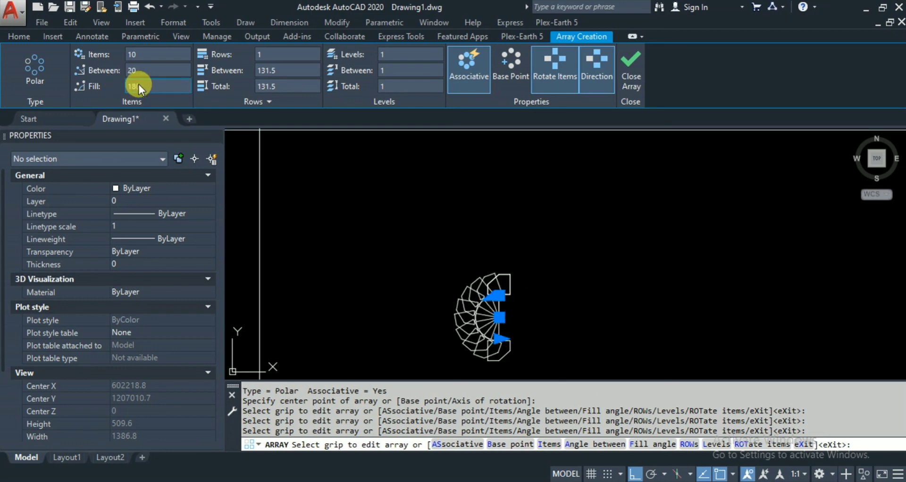
{"action": "left_click", "coordinate": [139, 85]}
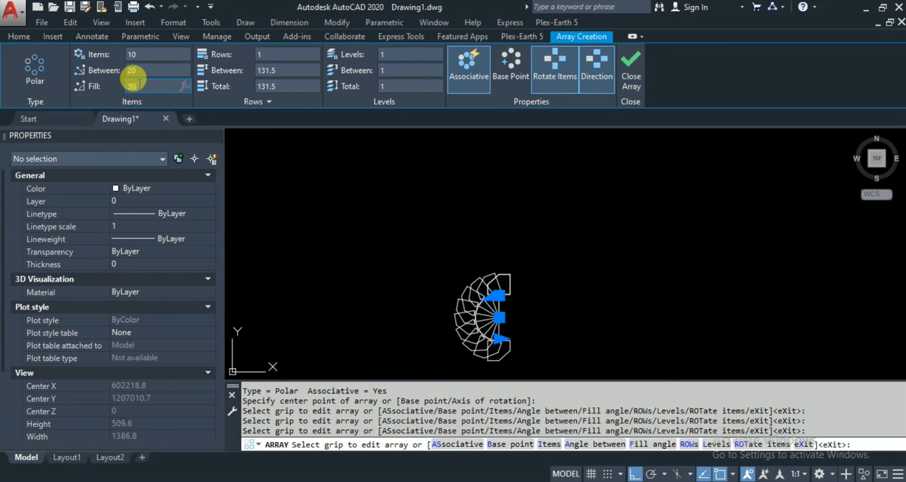
{"action": "type", "text": "360"}
{"action": "key", "text": "Return"}
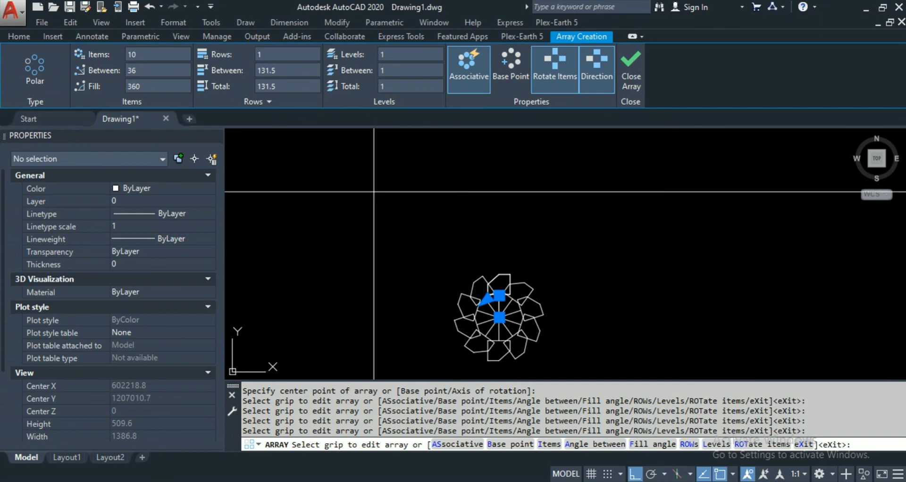
Set the polar array to 5 rows.
{"action": "scroll", "coordinate": [493, 314], "scroll_direction": "up", "scroll_amount": 2}
{"action": "scroll", "coordinate": [494, 283], "scroll_direction": "up", "scroll_amount": 2}
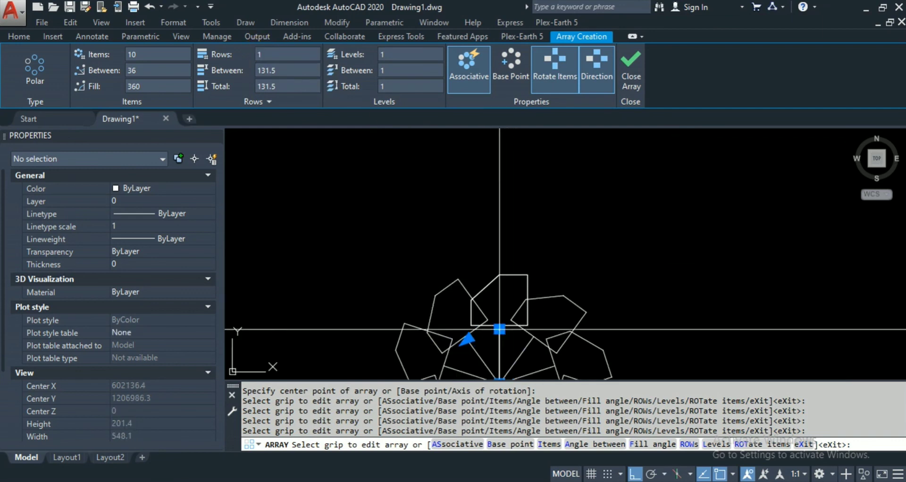
{"action": "left_click", "coordinate": [261, 54]}
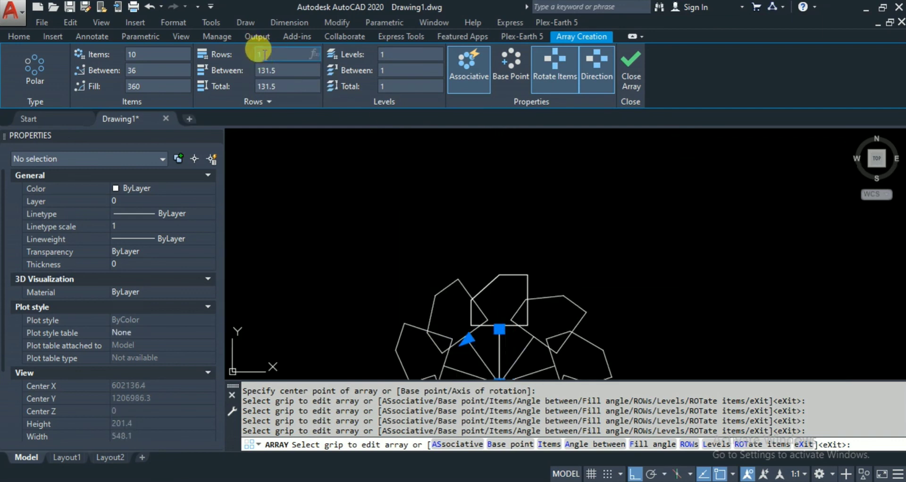
{"action": "type", "text": "5"}
{"action": "key", "text": "Return"}
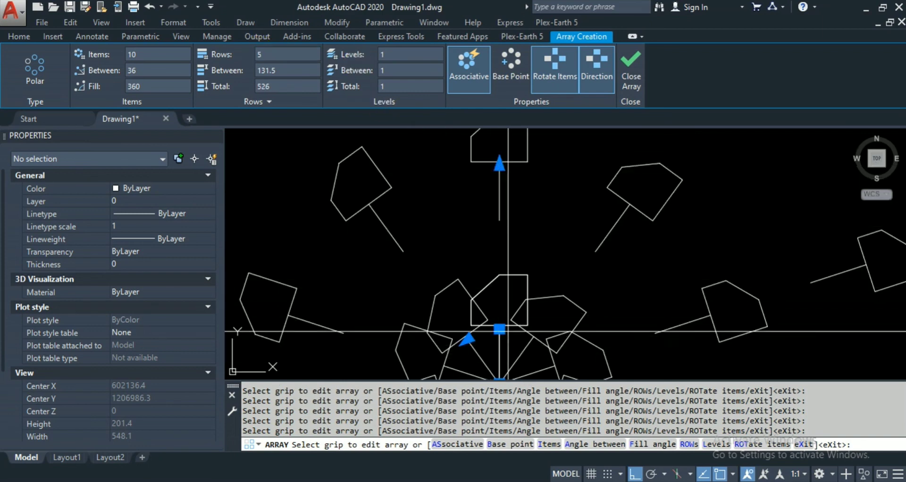
Set the polar array's row spacing to 100 and finish the array.
{"action": "scroll", "coordinate": [490, 293], "scroll_direction": "down", "scroll_amount": 4}
{"action": "scroll", "coordinate": [503, 305], "scroll_direction": "up", "scroll_amount": 1}
{"action": "scroll", "coordinate": [511, 321], "scroll_direction": "down", "scroll_amount": 1}
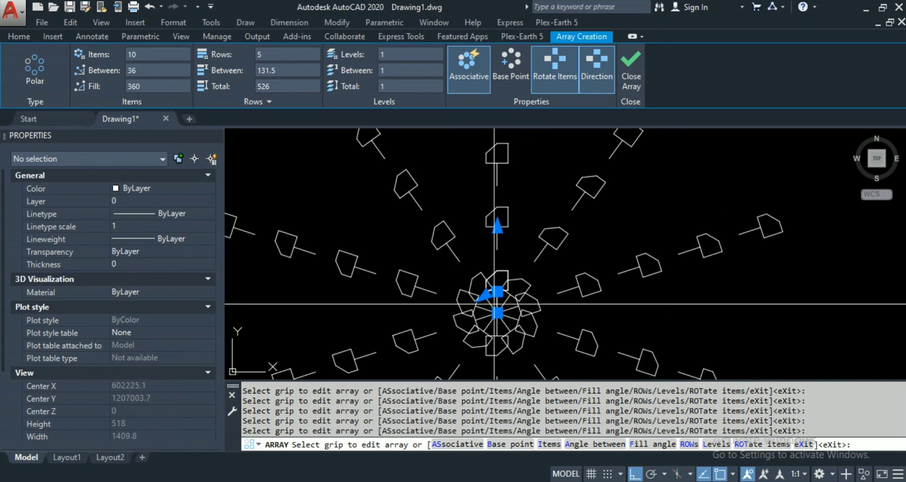
{"action": "scroll", "coordinate": [497, 183], "scroll_direction": "down", "scroll_amount": 4}
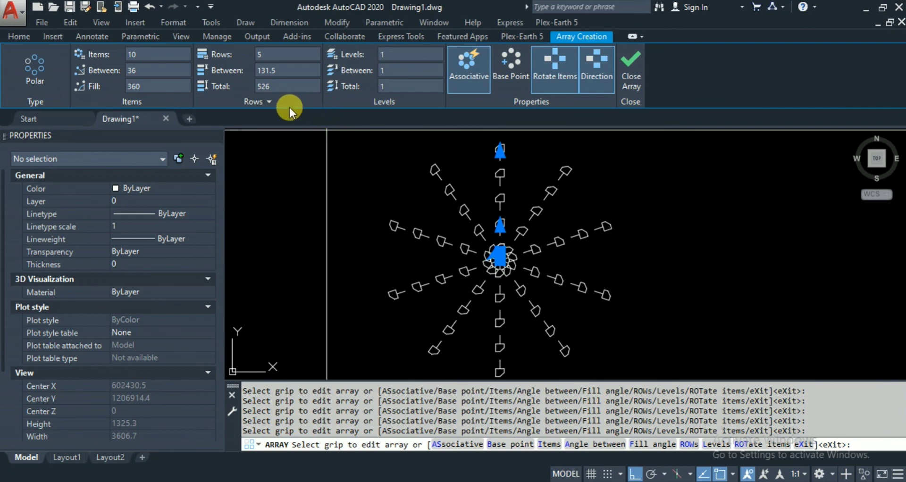
{"action": "left_click", "coordinate": [288, 70]}
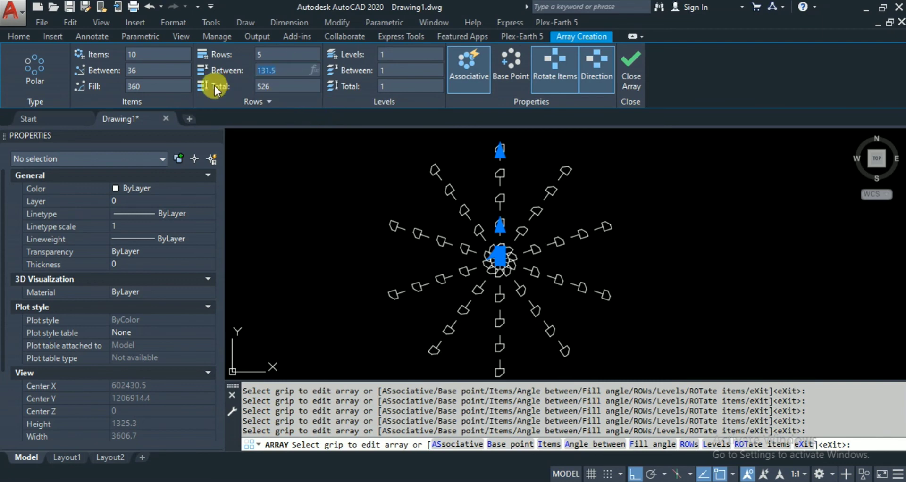
{"action": "type", "text": "100"}
{"action": "key", "text": "Return"}
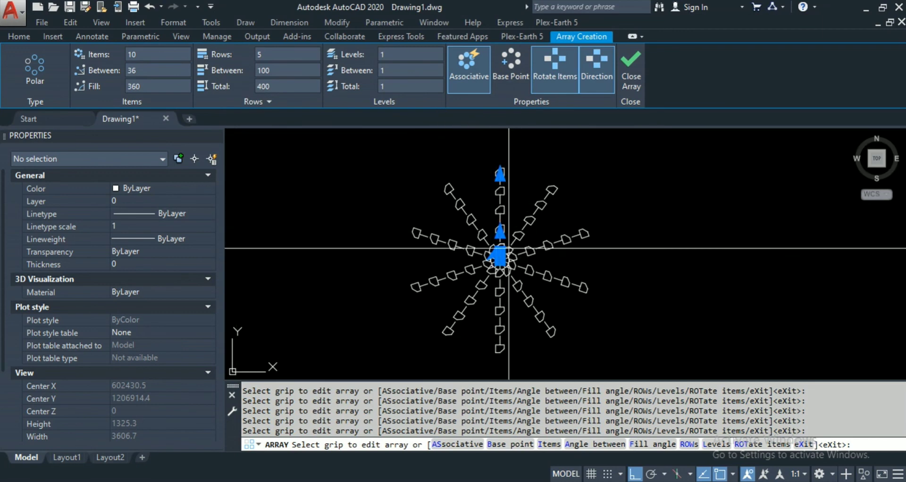
{"action": "key", "text": "Escape"}
{"action": "scroll", "coordinate": [503, 289], "scroll_direction": "up", "scroll_amount": 2}
{"action": "scroll", "coordinate": [503, 289], "scroll_direction": "down", "scroll_amount": 5}
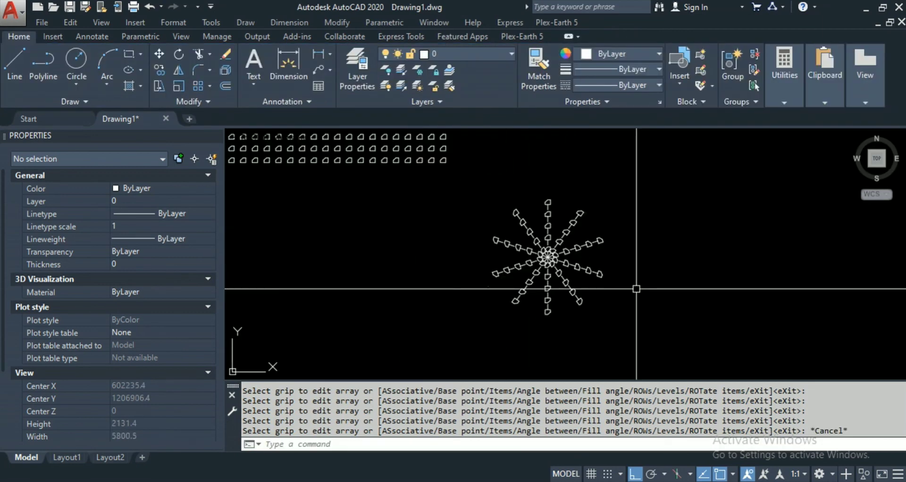
{"action": "scroll", "coordinate": [573, 276], "scroll_direction": "up", "scroll_amount": 4}
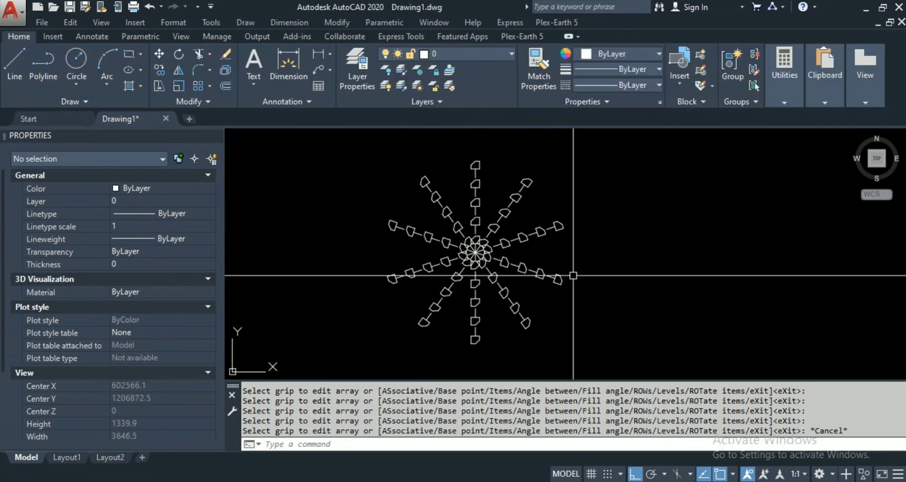